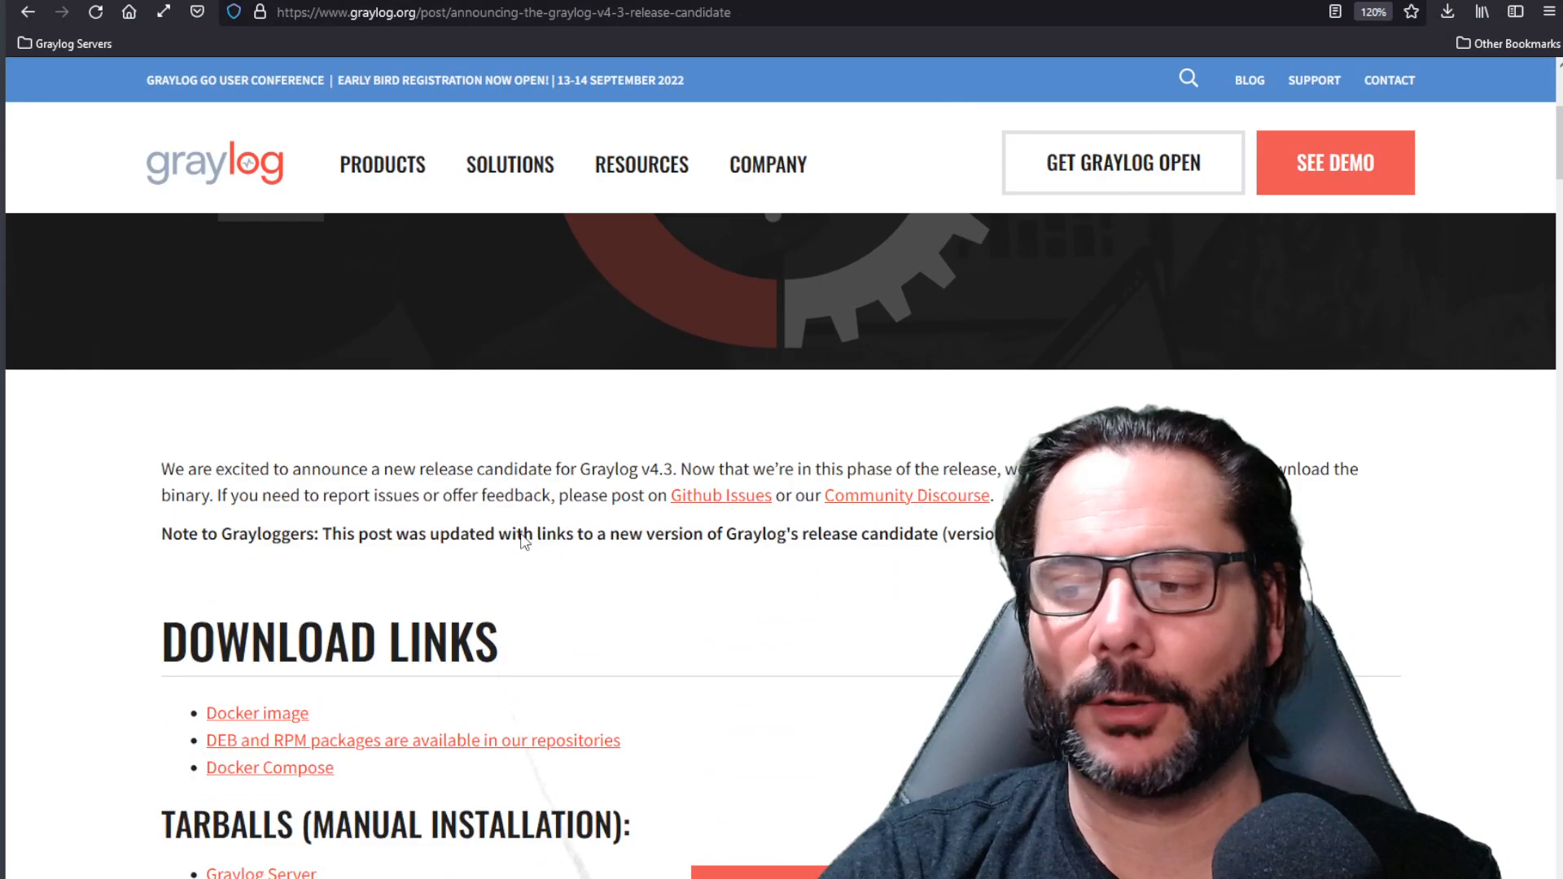
pyautogui.scroll(-2, 522, 534)
pyautogui.scroll(-2, 522, 533)
pyautogui.scroll(-1, 524, 538)
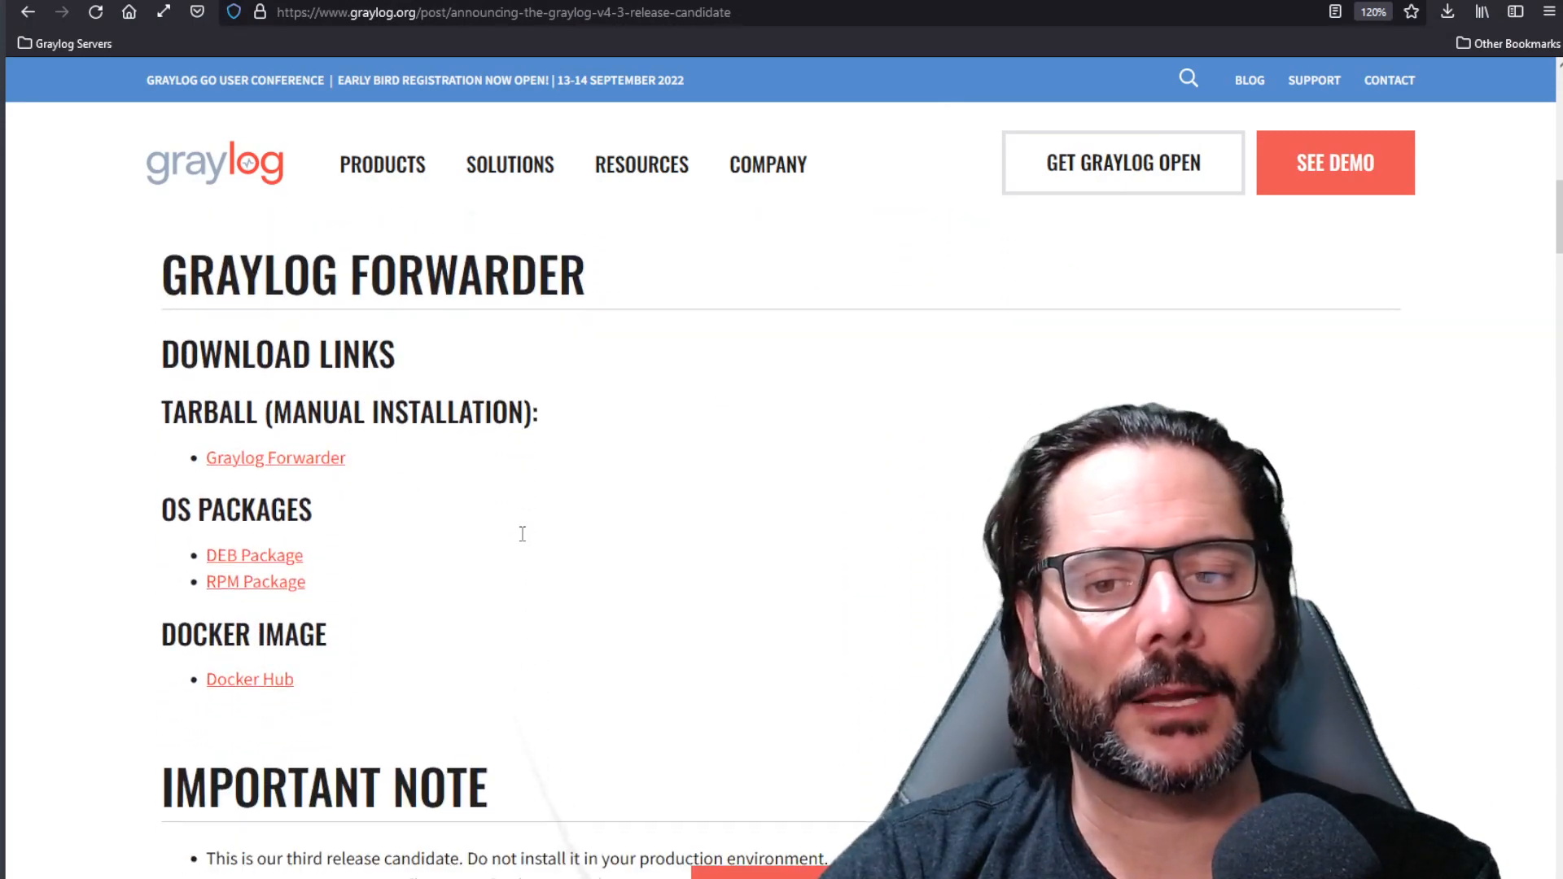
pyautogui.scroll(-2, 526, 543)
pyautogui.scroll(-2, 527, 546)
pyautogui.scroll(-2, 528, 546)
pyautogui.scroll(-1, 529, 548)
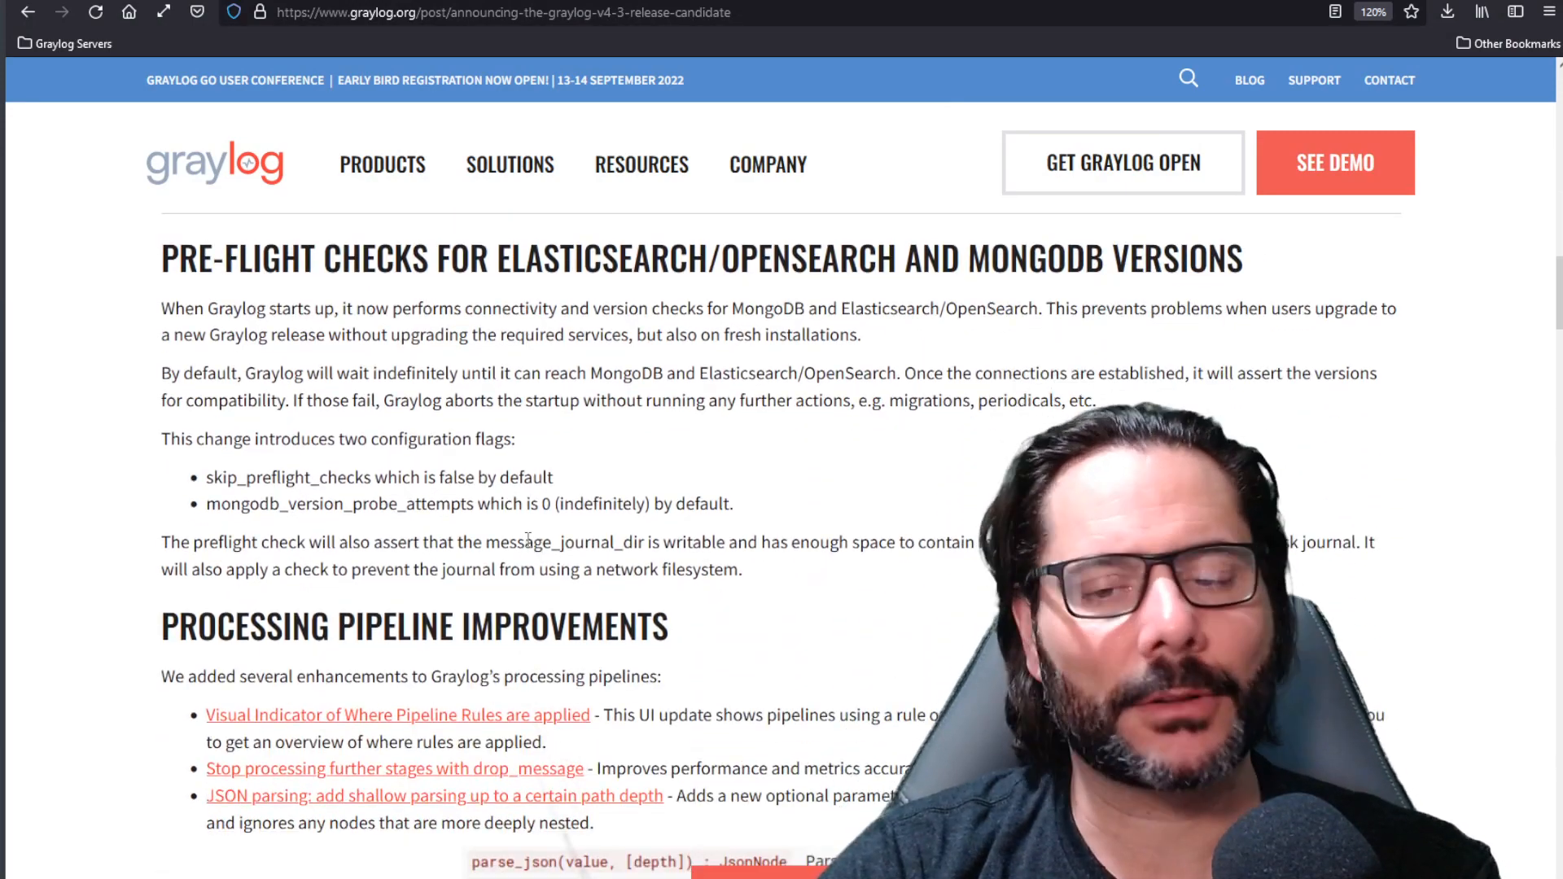
pyautogui.scroll(-3, 531, 549)
pyautogui.scroll(-3, 531, 549)
pyautogui.scroll(-4, 532, 549)
pyautogui.scroll(10, 532, 549)
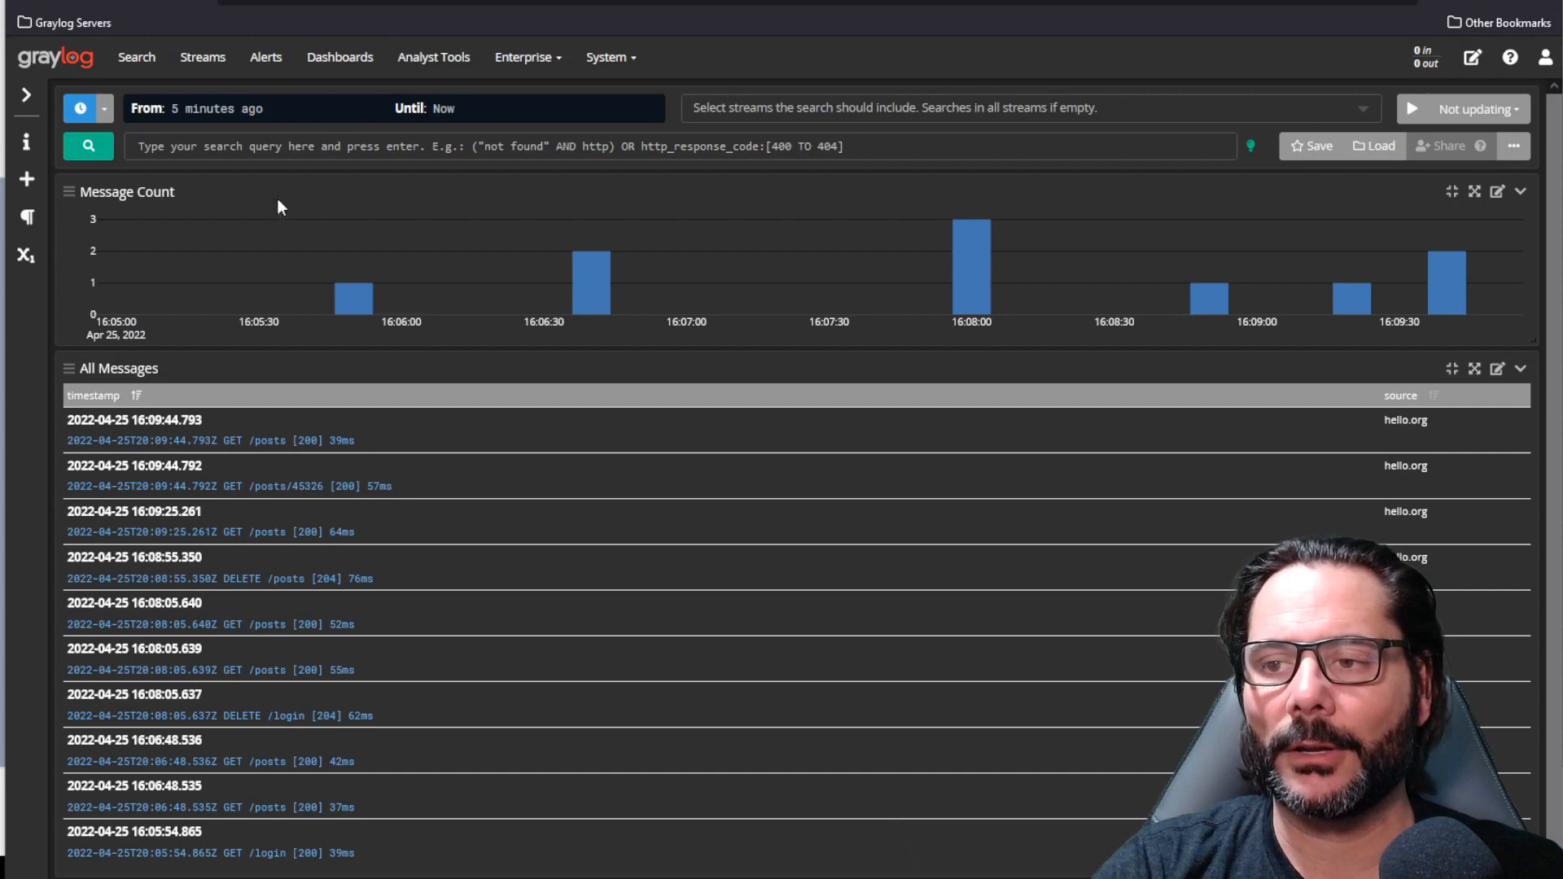
# Compose the query http_method:GET using field autocomplete and Ctrl+Space value suggestions.
pyautogui.click(229, 145)
pyautogui.write('http')
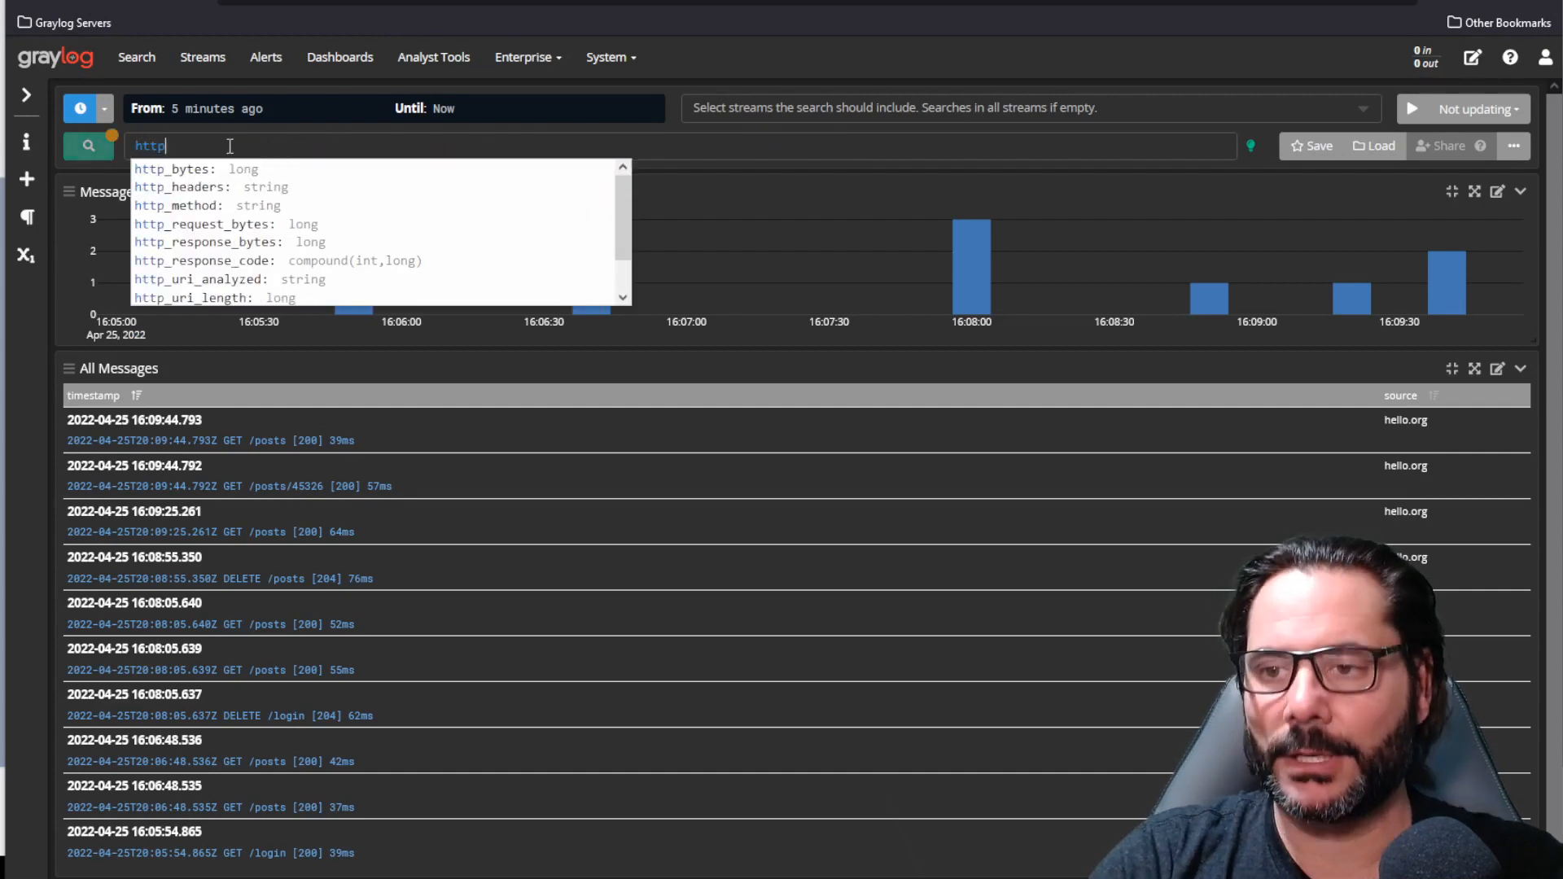
pyautogui.click(215, 208)
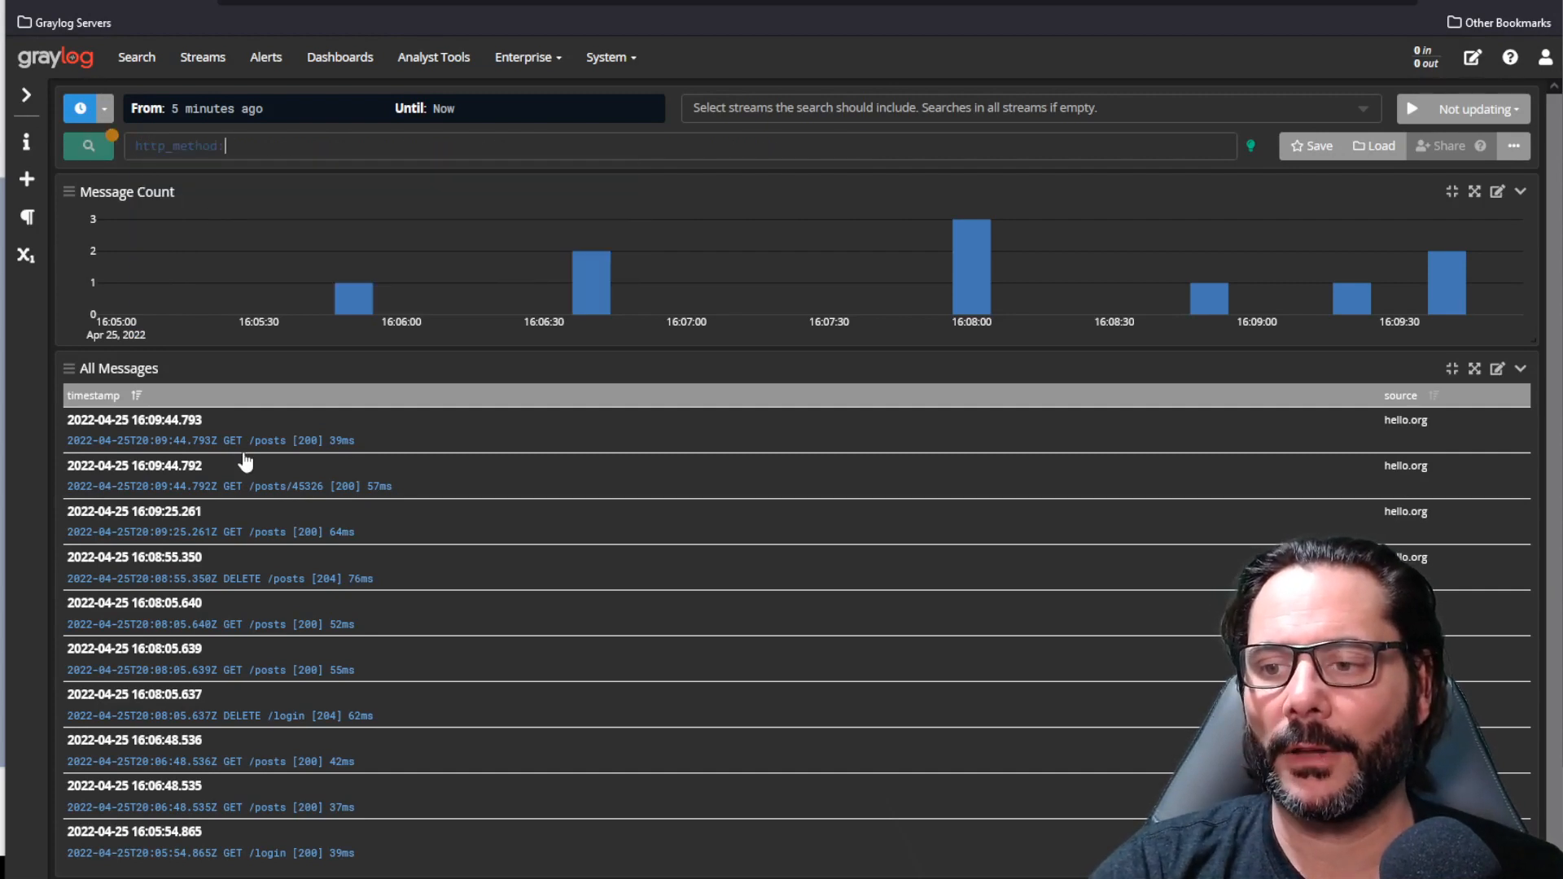
pyautogui.click(388, 449)
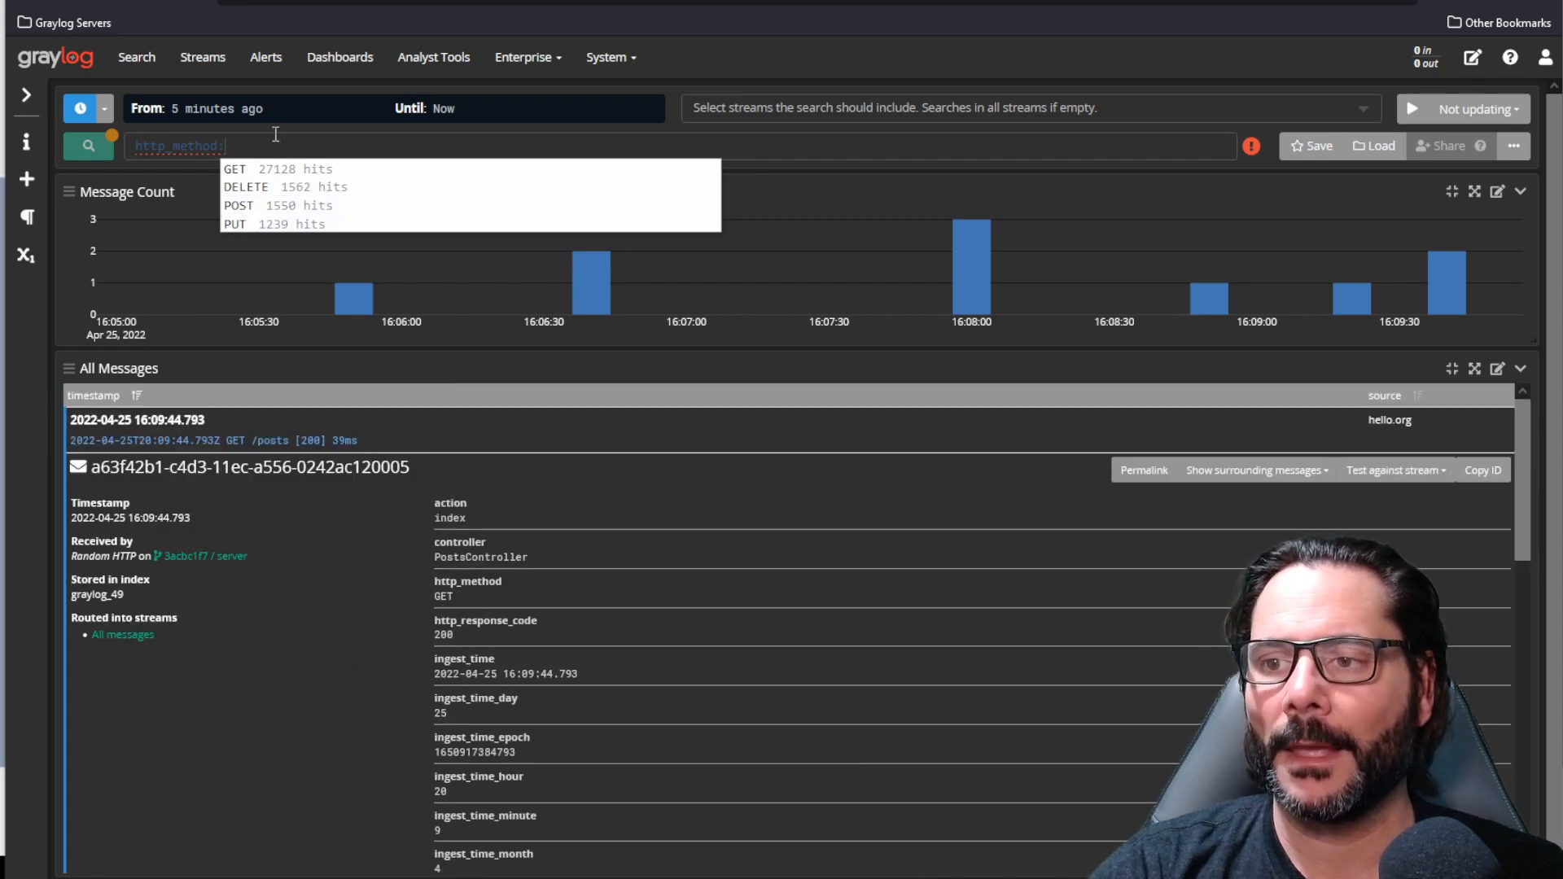
pyautogui.click(273, 143)
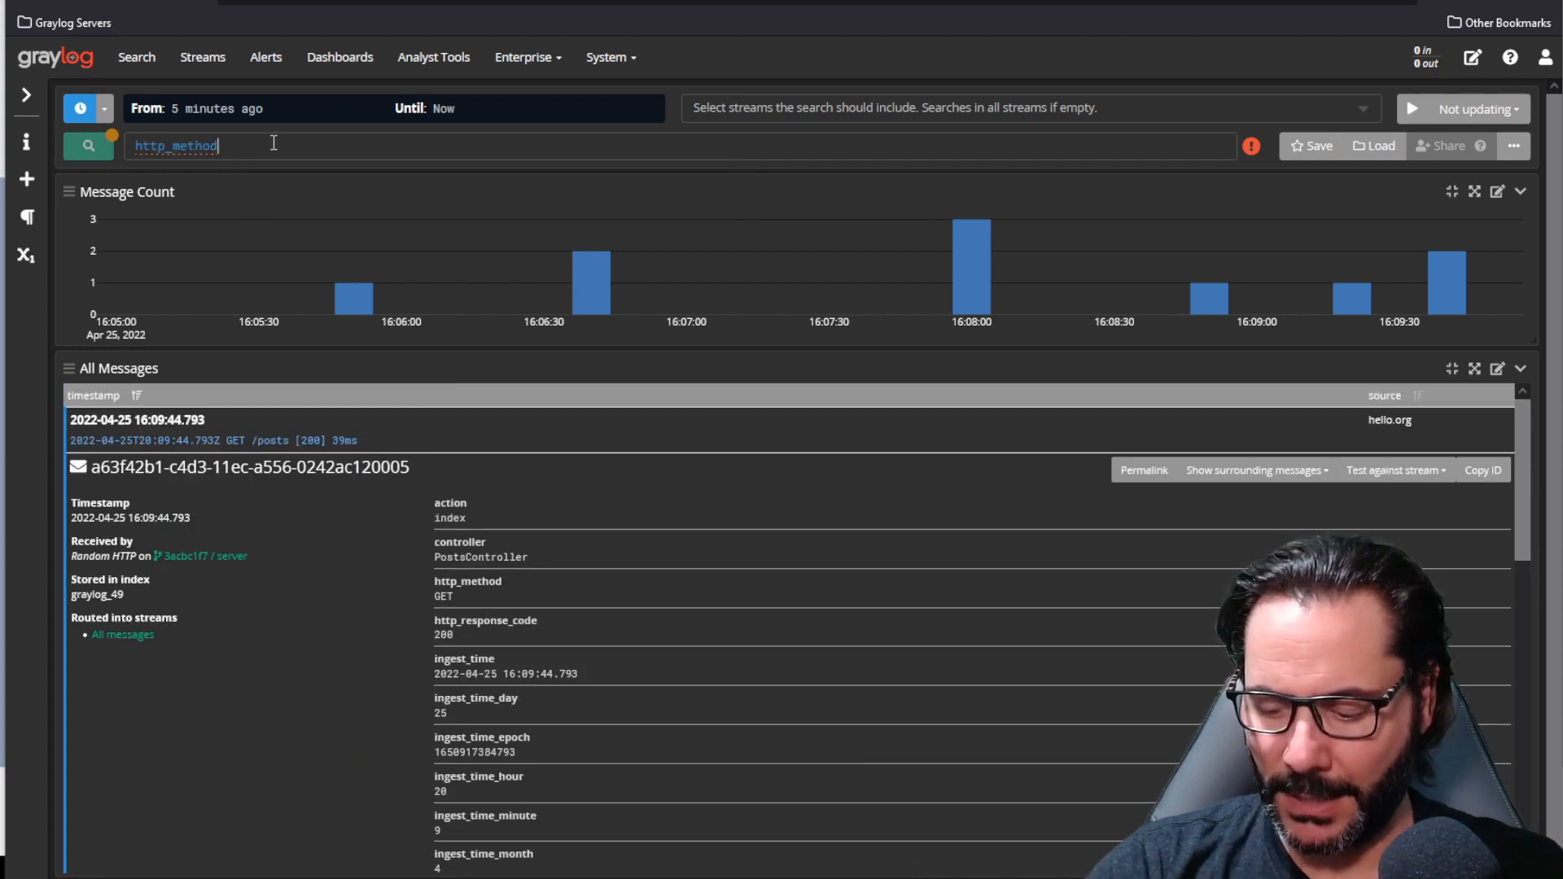
pyautogui.hotkey('ctrl', 'space')
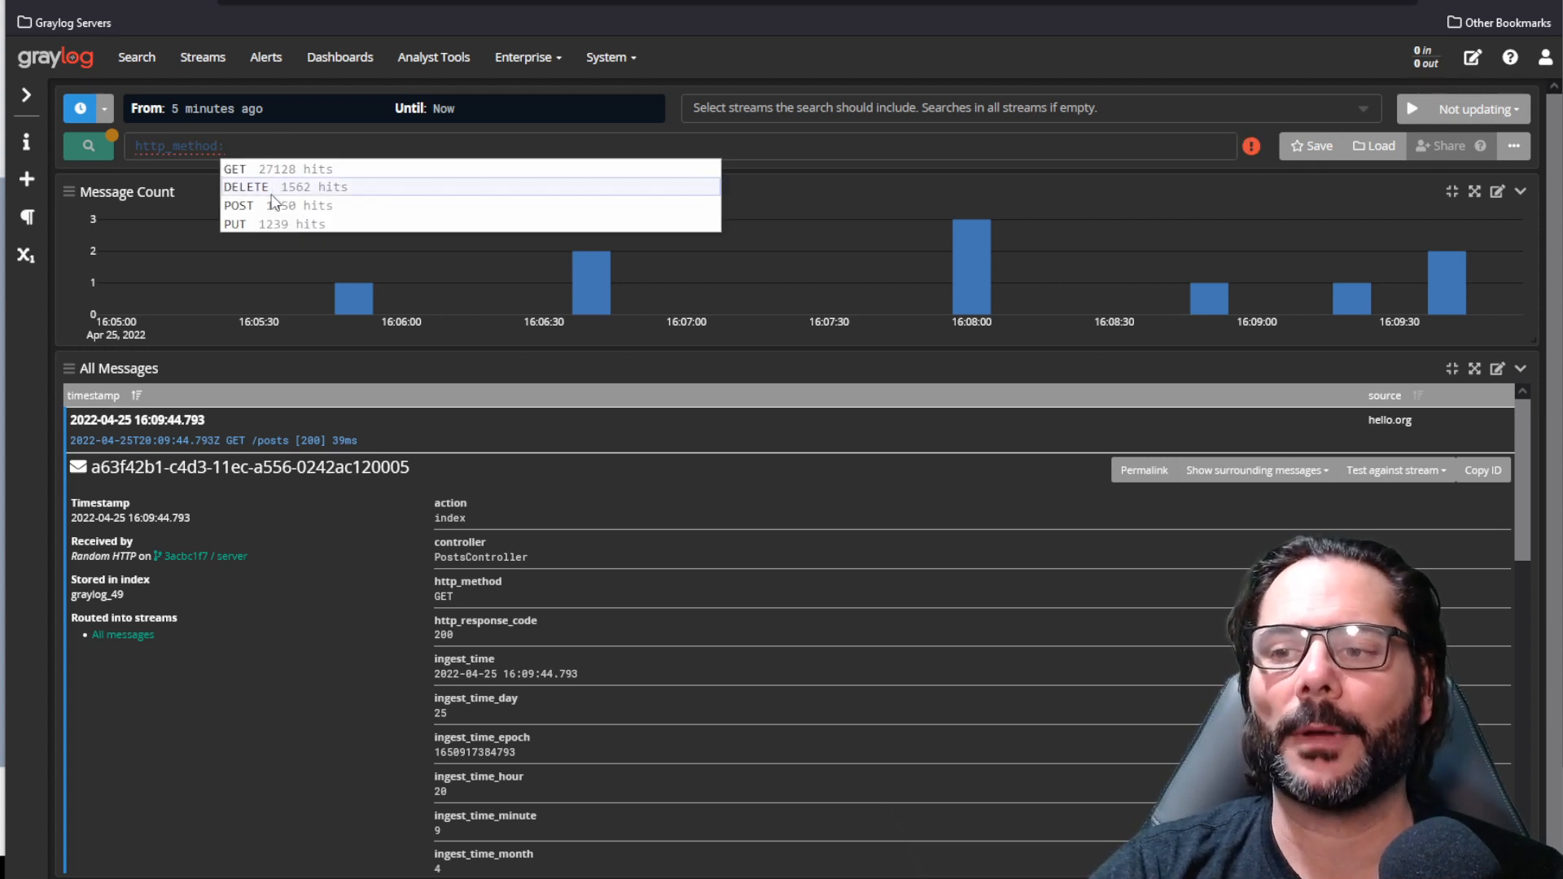
pyautogui.click(251, 169)
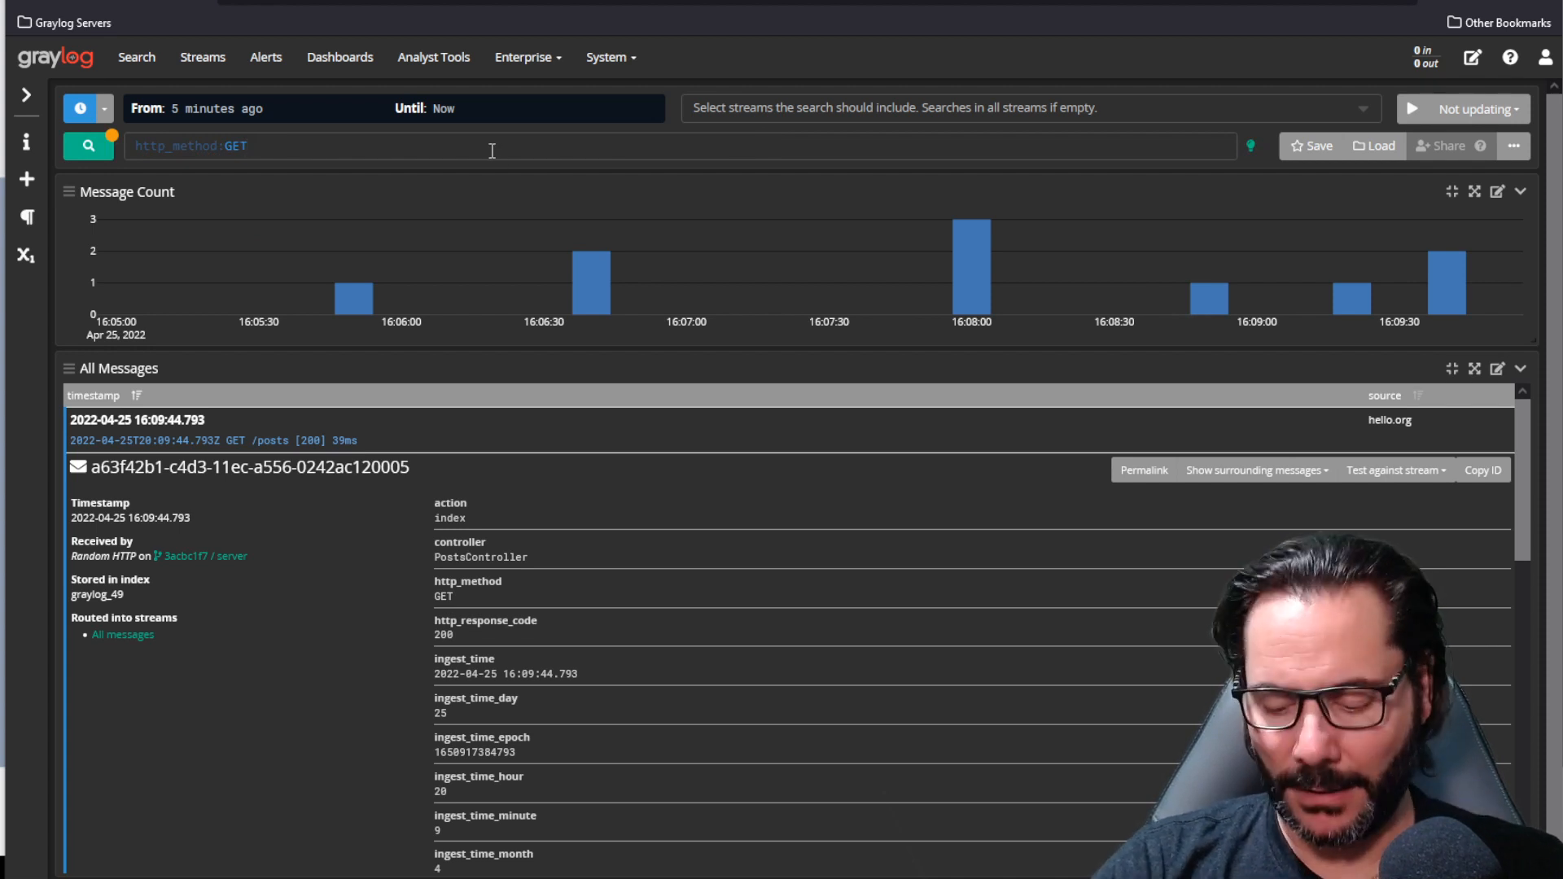
pyautogui.write(' OR')
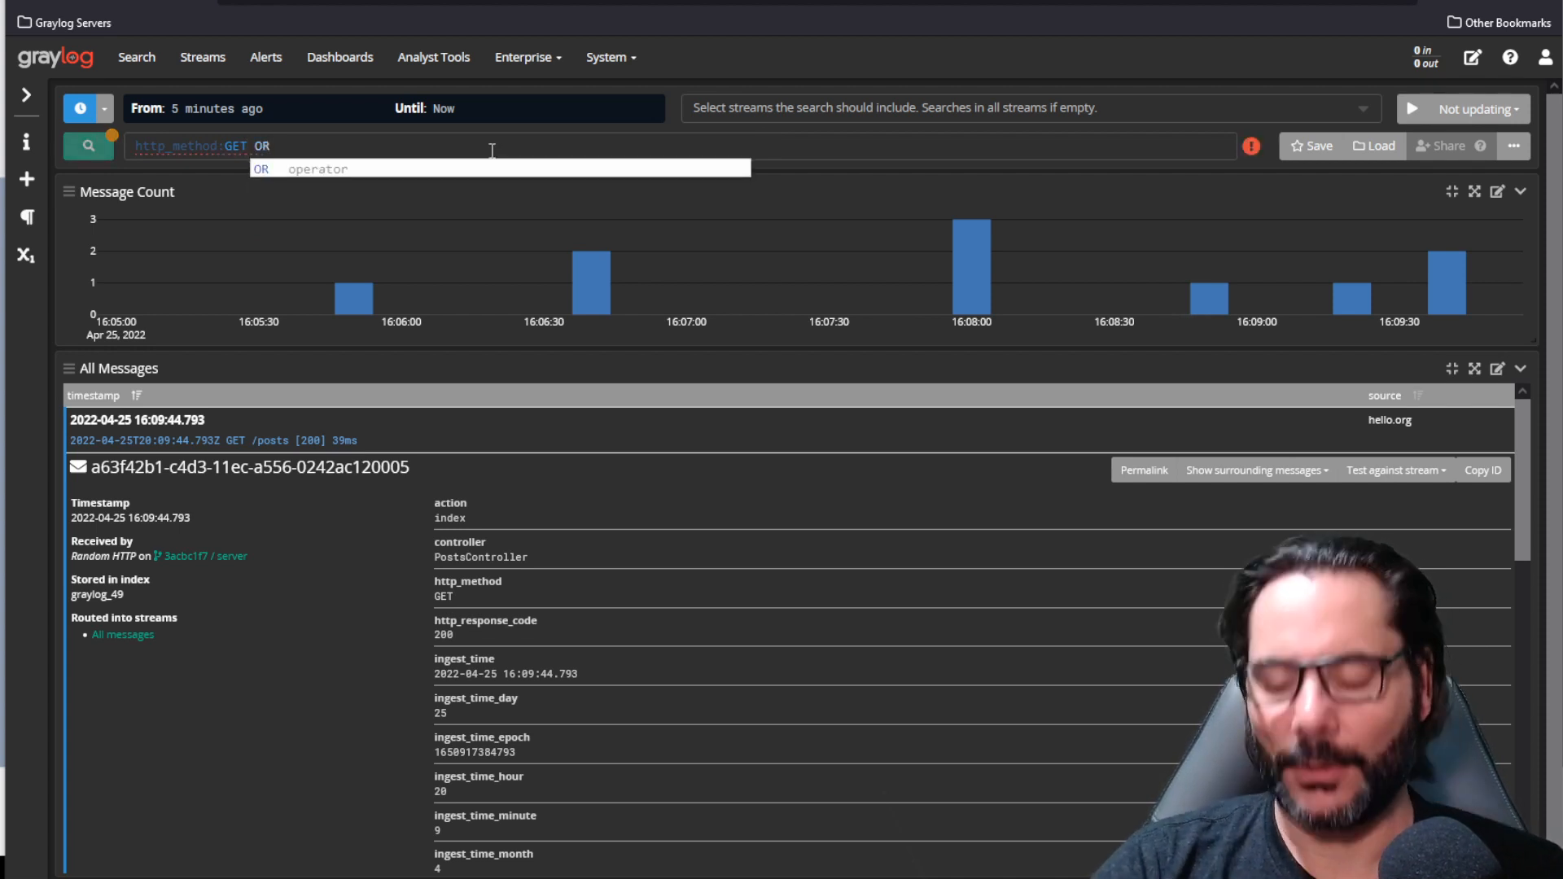
pyautogui.write(' DELE')
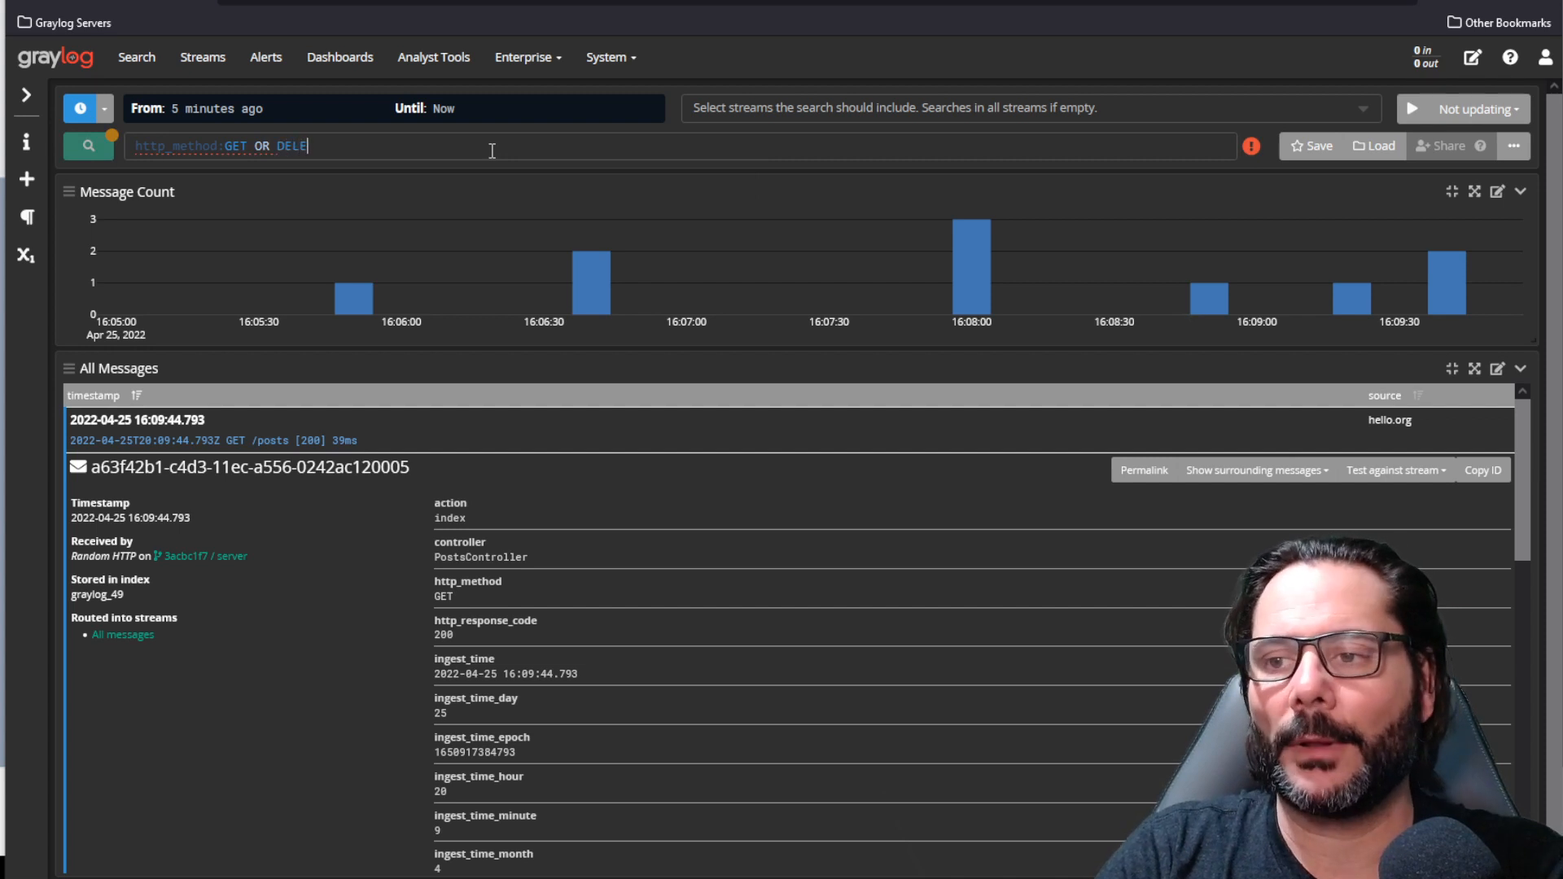
pyautogui.write('TE')
# Correct the lowercase 'or' to 'OR' and run the http_method GET OR DELETE search.
pyautogui.click(271, 145)
pyautogui.press('BackSpace')
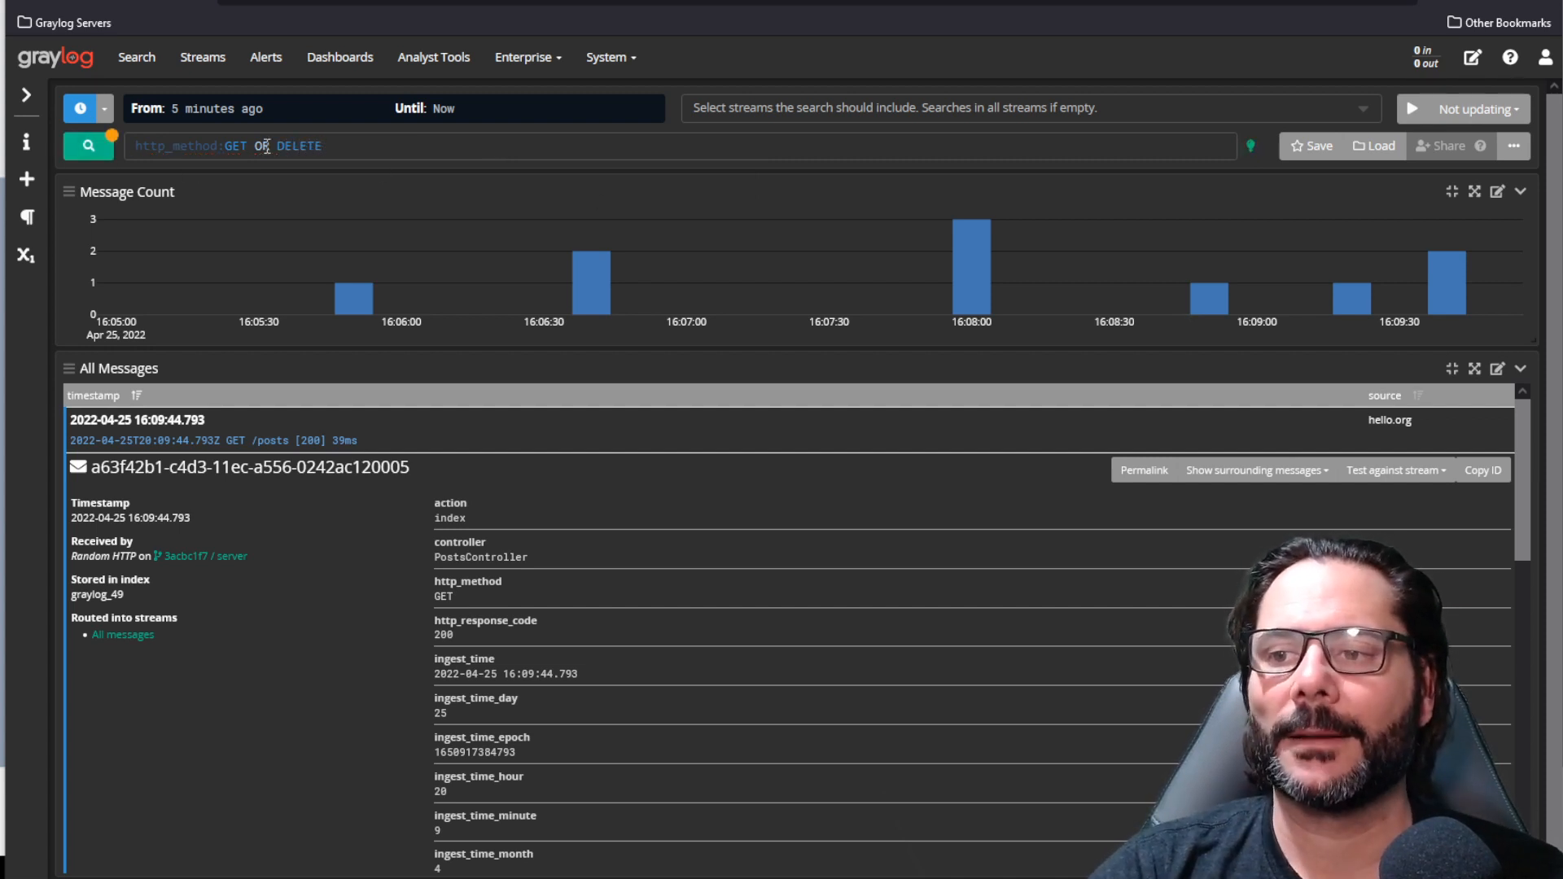
pyautogui.press('BackSpace')
pyautogui.write('or')
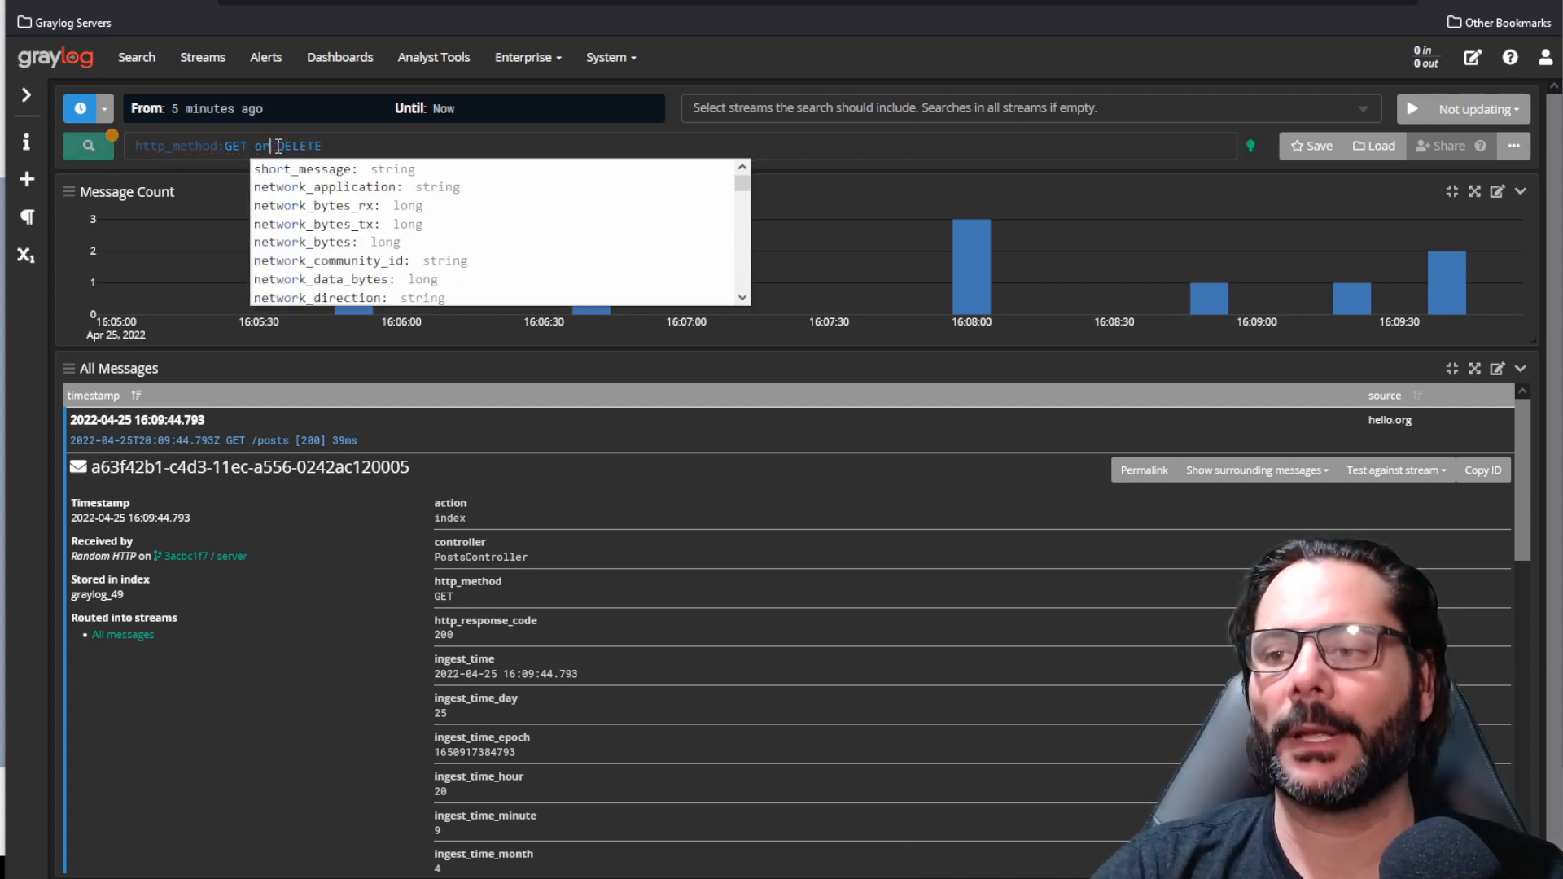
pyautogui.click(498, 151)
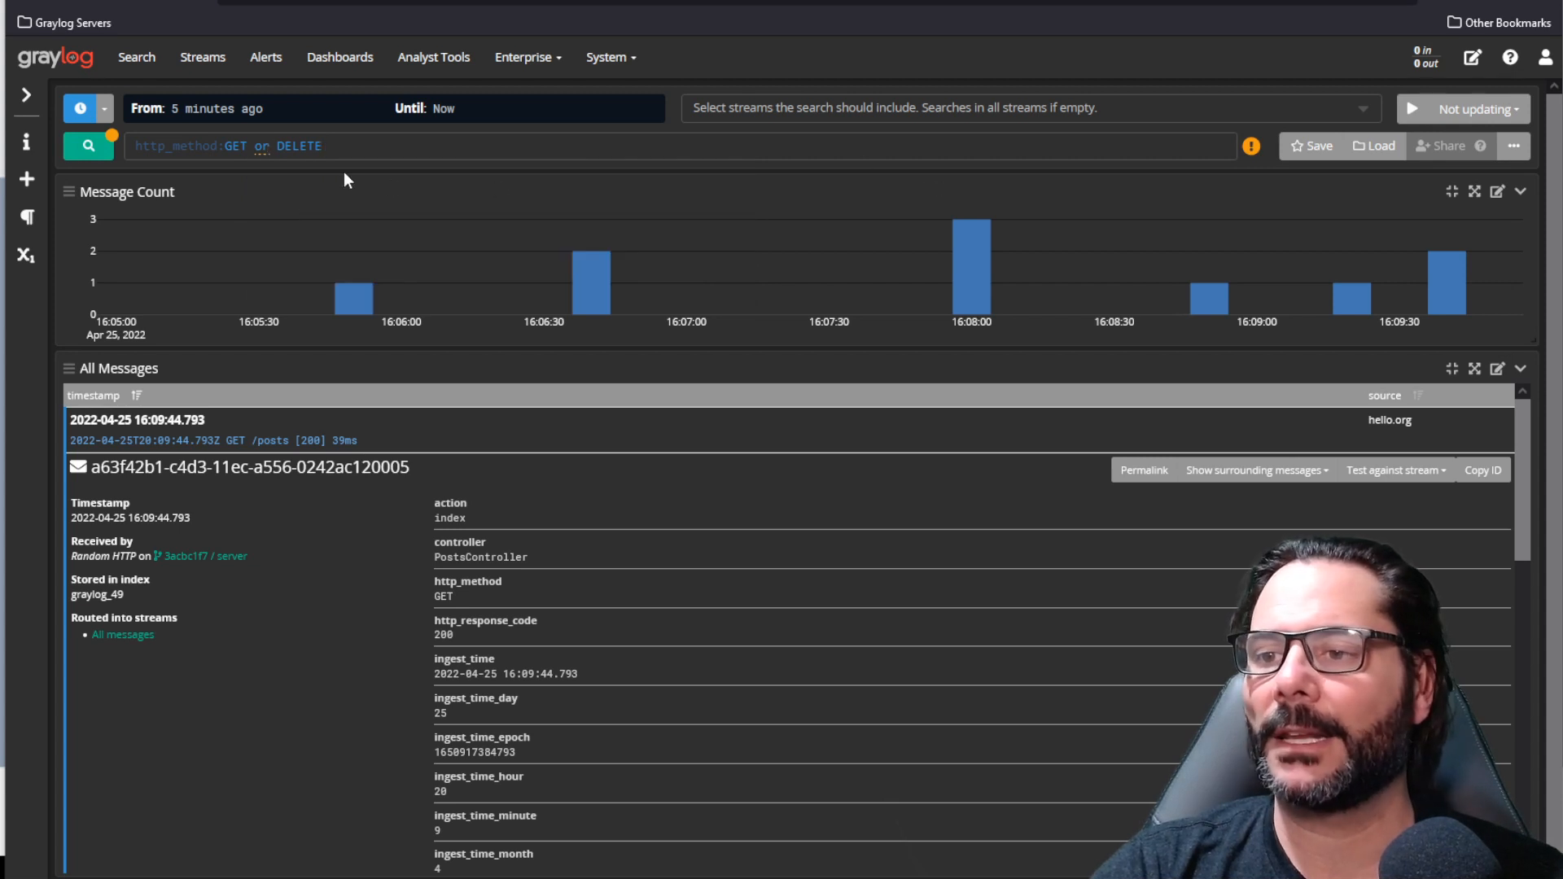
pyautogui.doubleClick(252, 145)
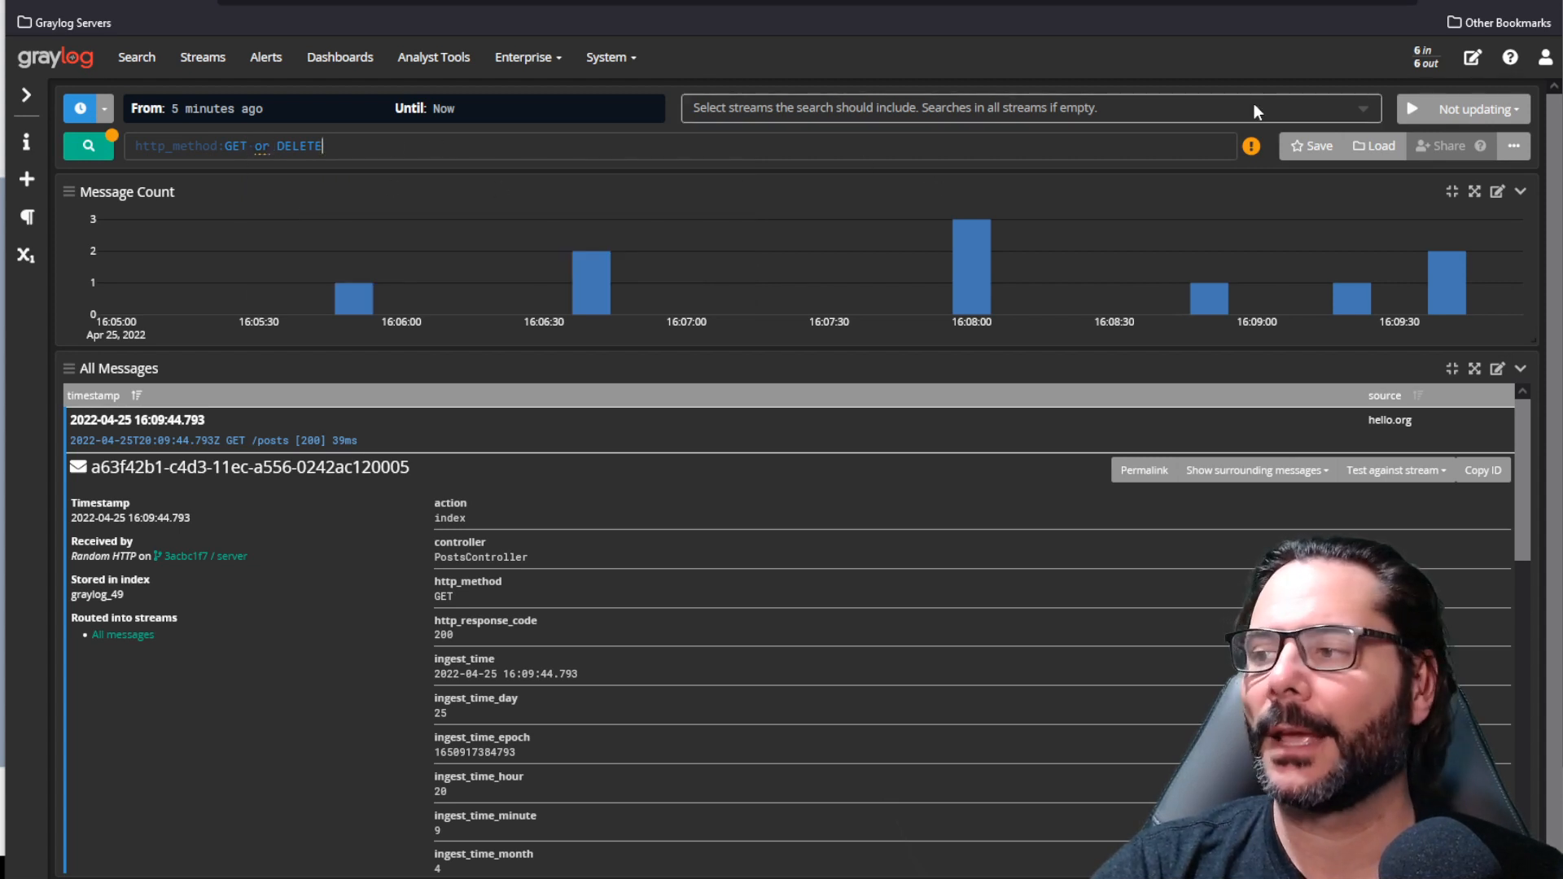
pyautogui.moveTo(1251, 145)
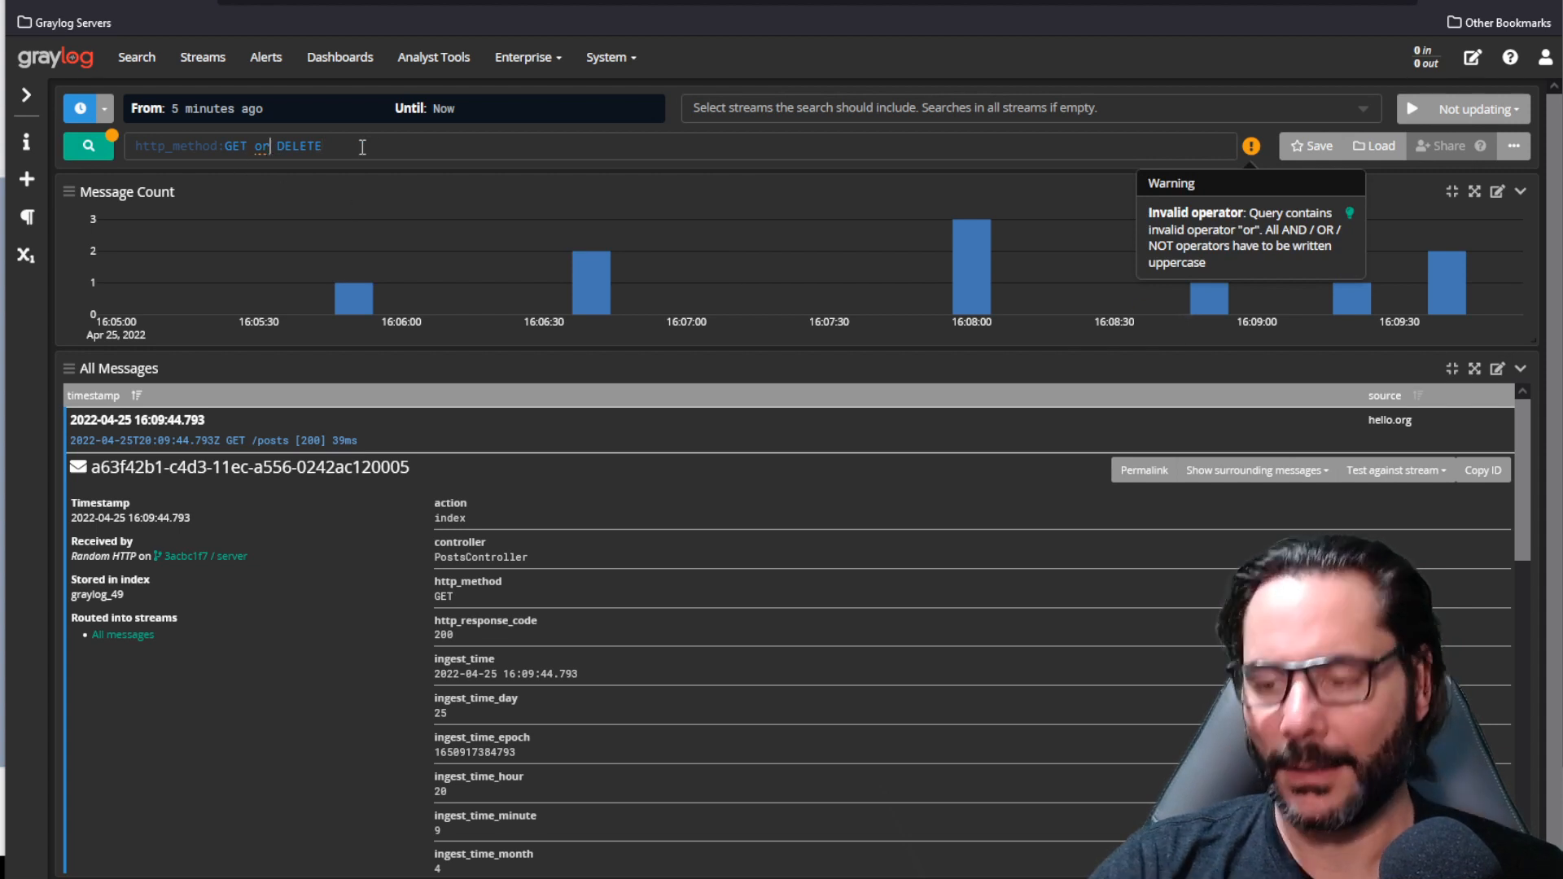
pyautogui.write('OR')
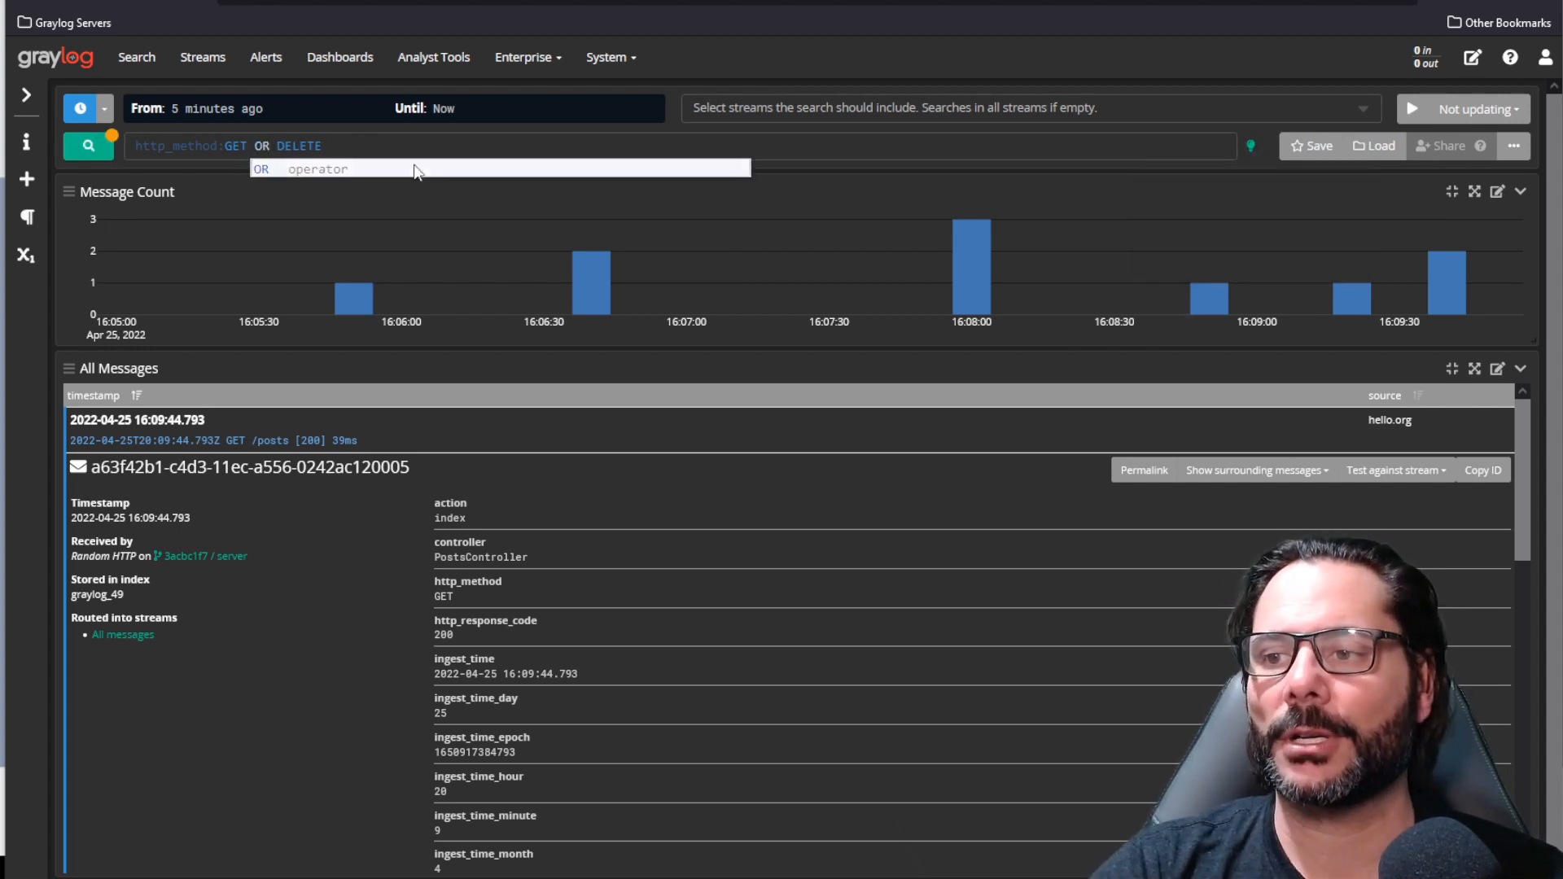
pyautogui.press('End')
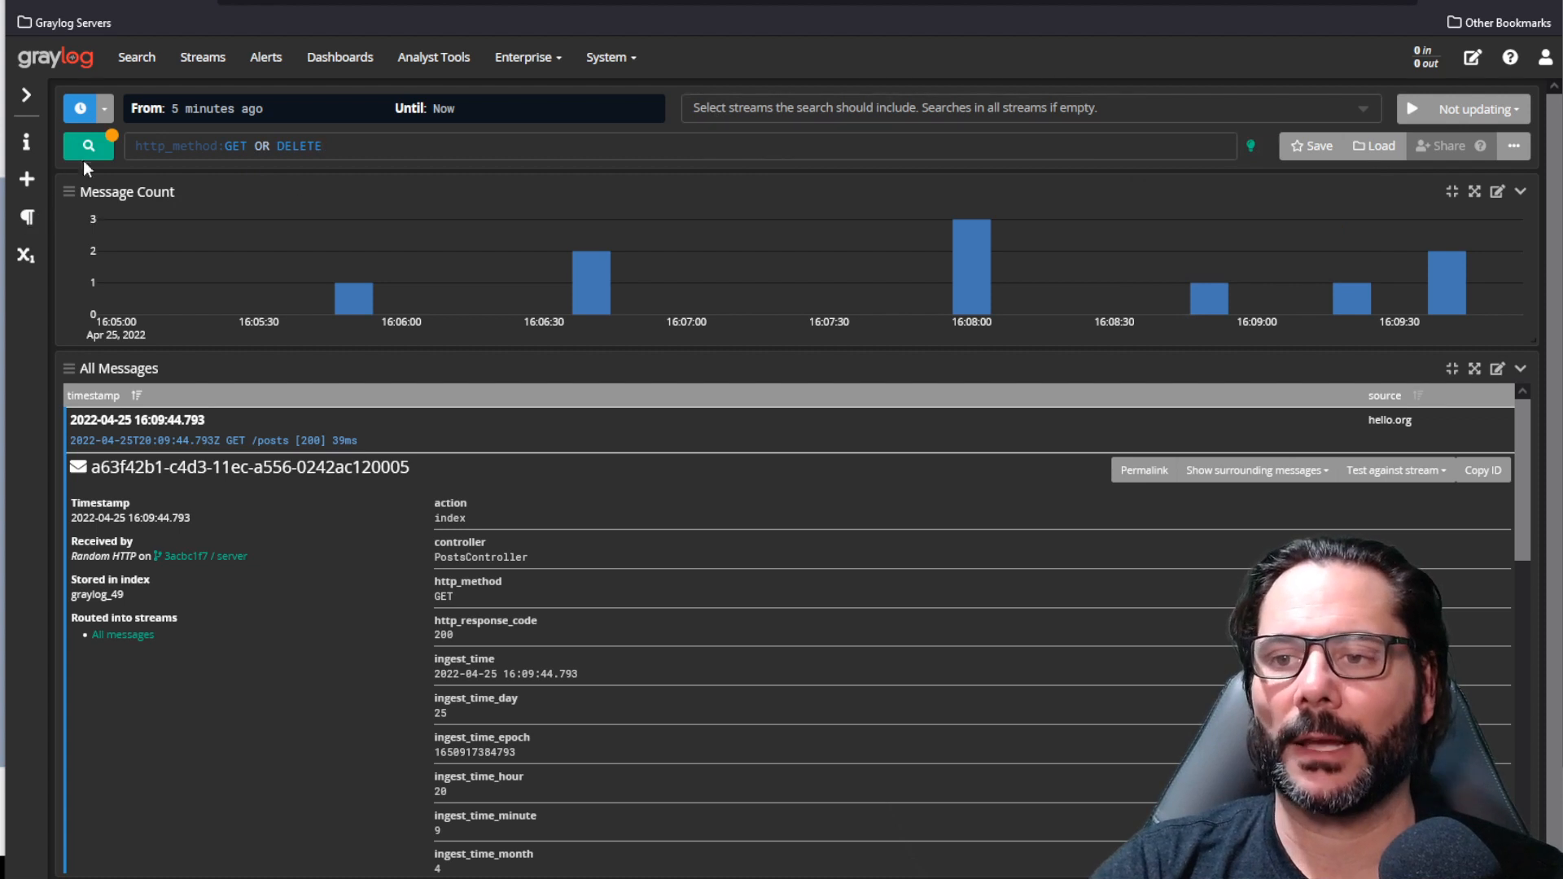
pyautogui.press('Return')
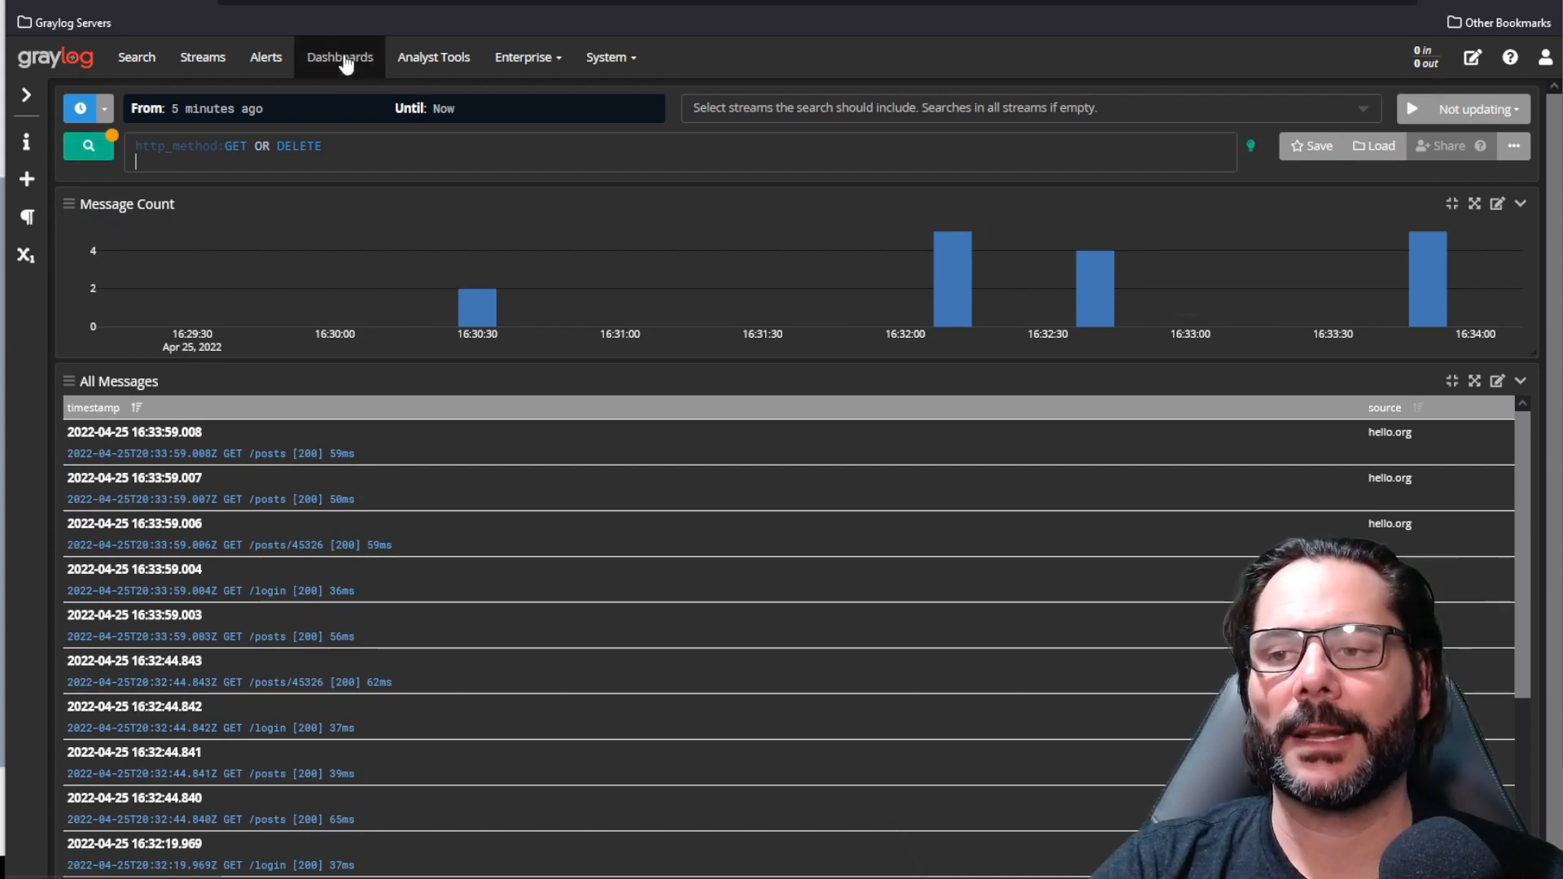
# Load the saved 'Long Query' search from the saved searches list.
pyautogui.click(1374, 146)
pyautogui.click(591, 256)
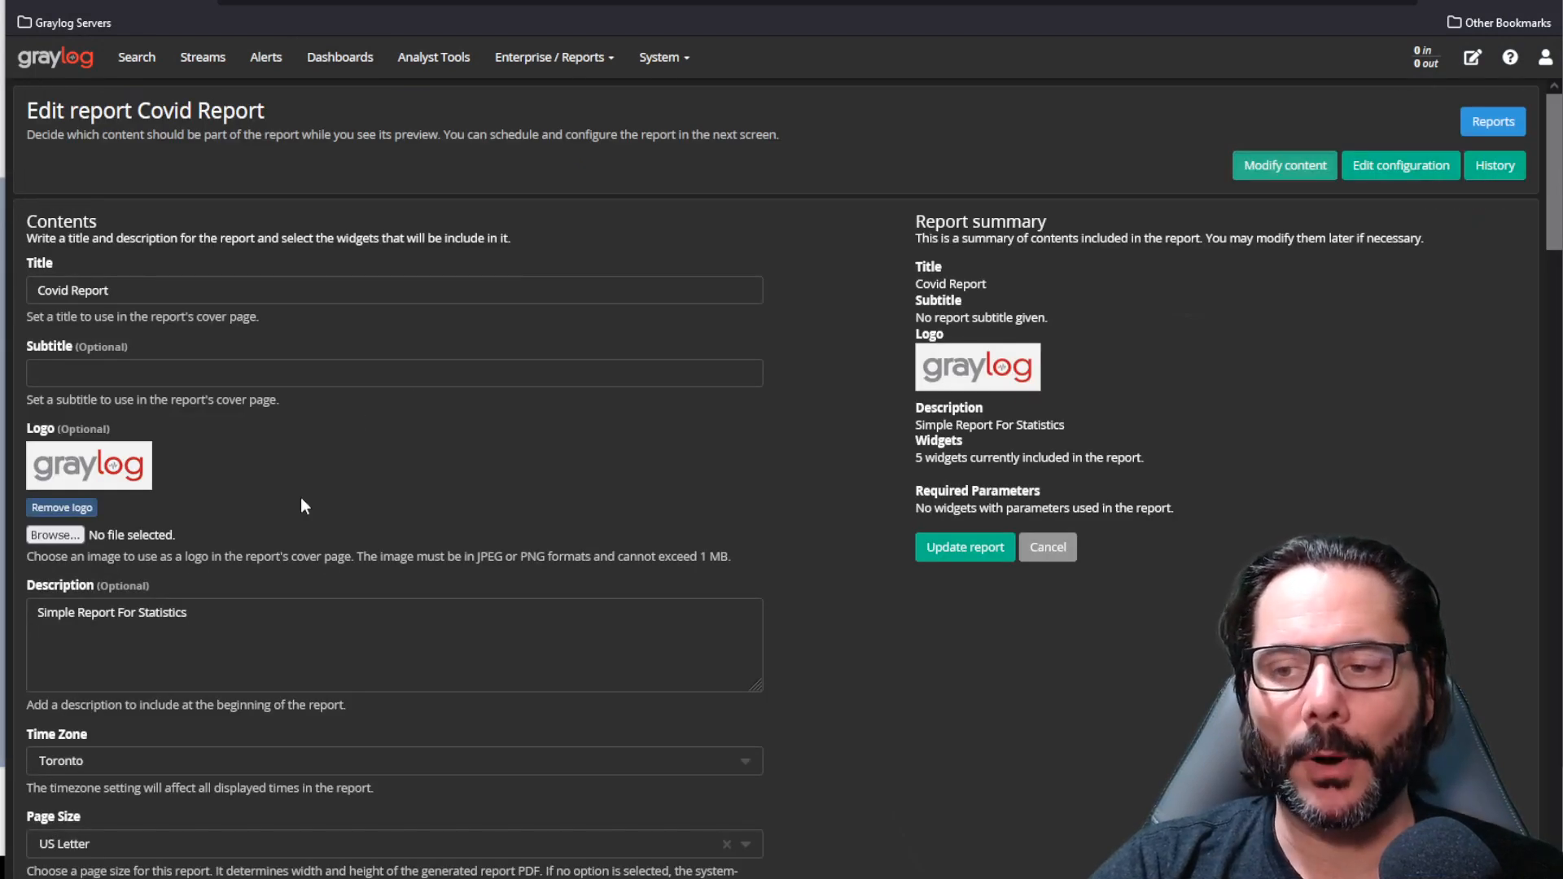
pyautogui.scroll(-1, 316, 456)
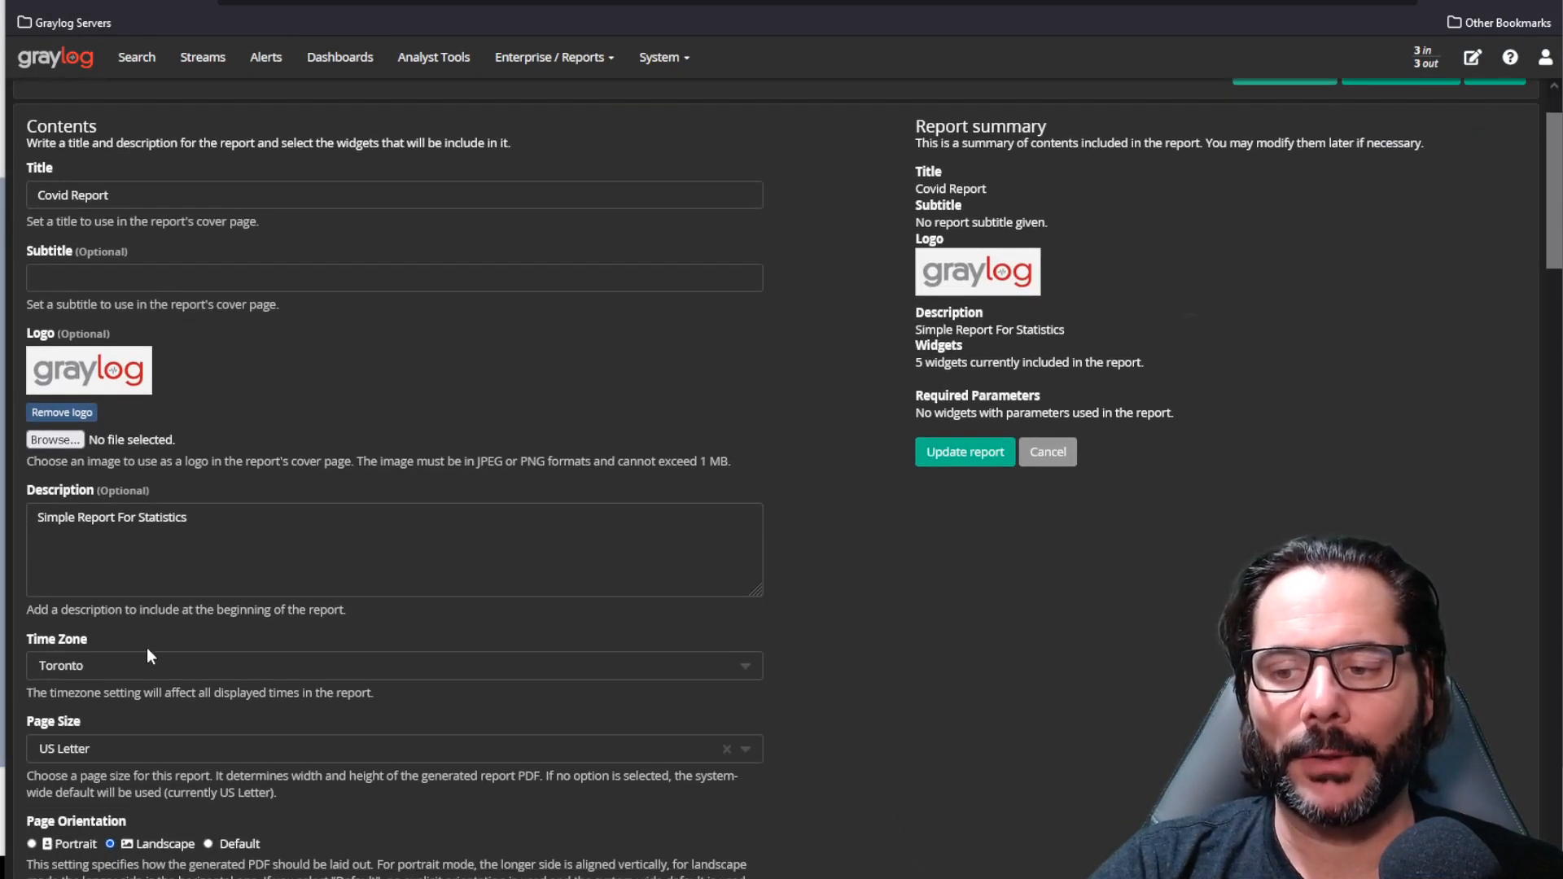
# Review the report time zones, keep US Letter page size, and edit the Change in Hospitalizations widget.
pyautogui.click(132, 671)
pyautogui.click(132, 671)
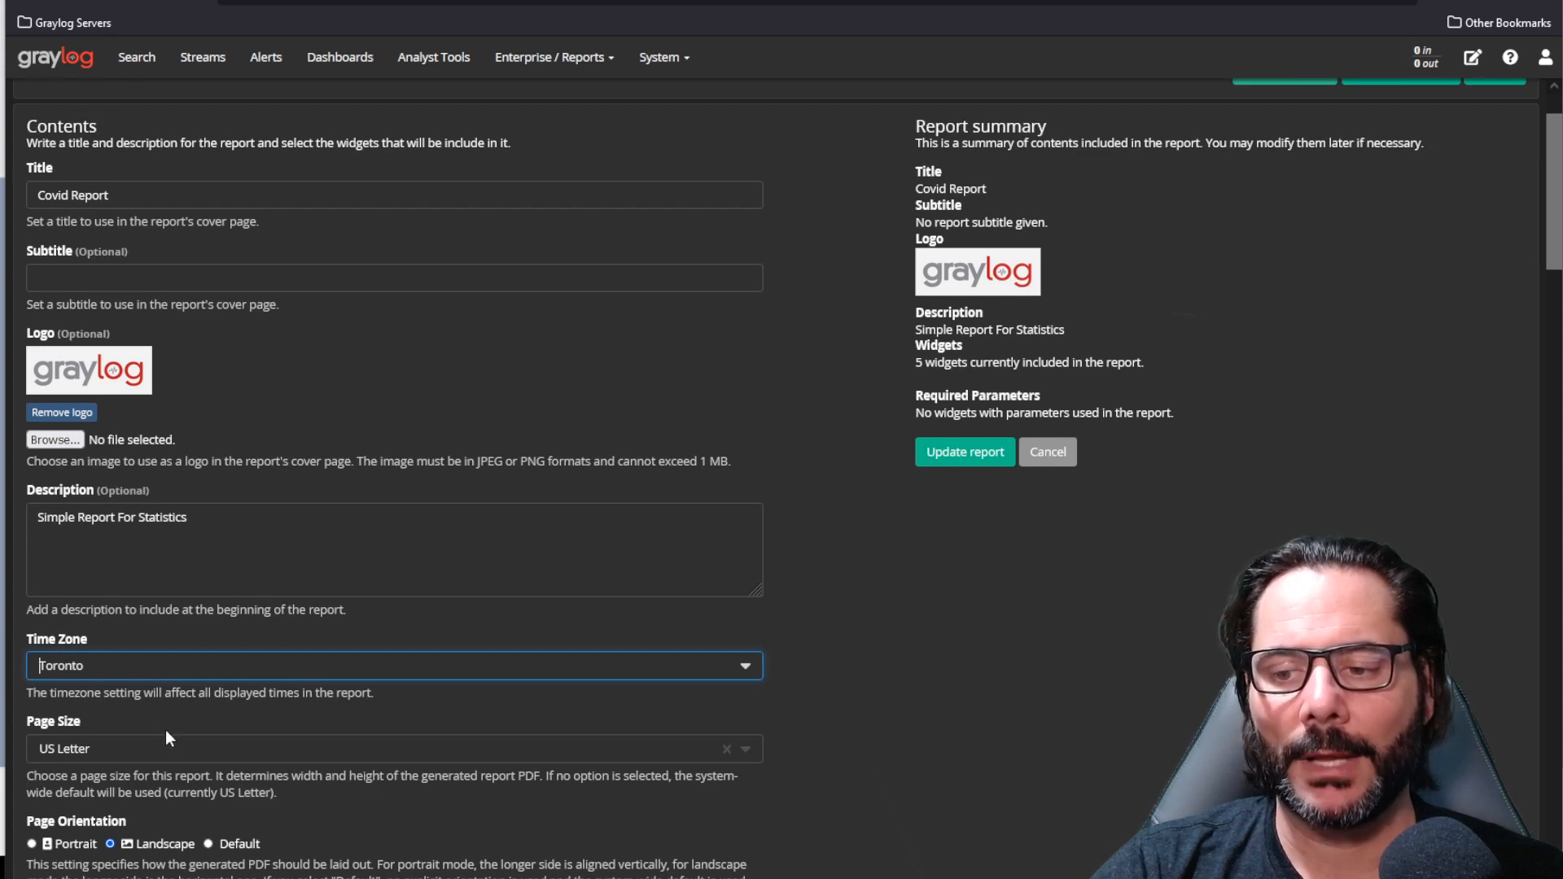
pyautogui.scroll(-2, 165, 730)
pyautogui.scroll(-1, 135, 513)
pyautogui.click(133, 469)
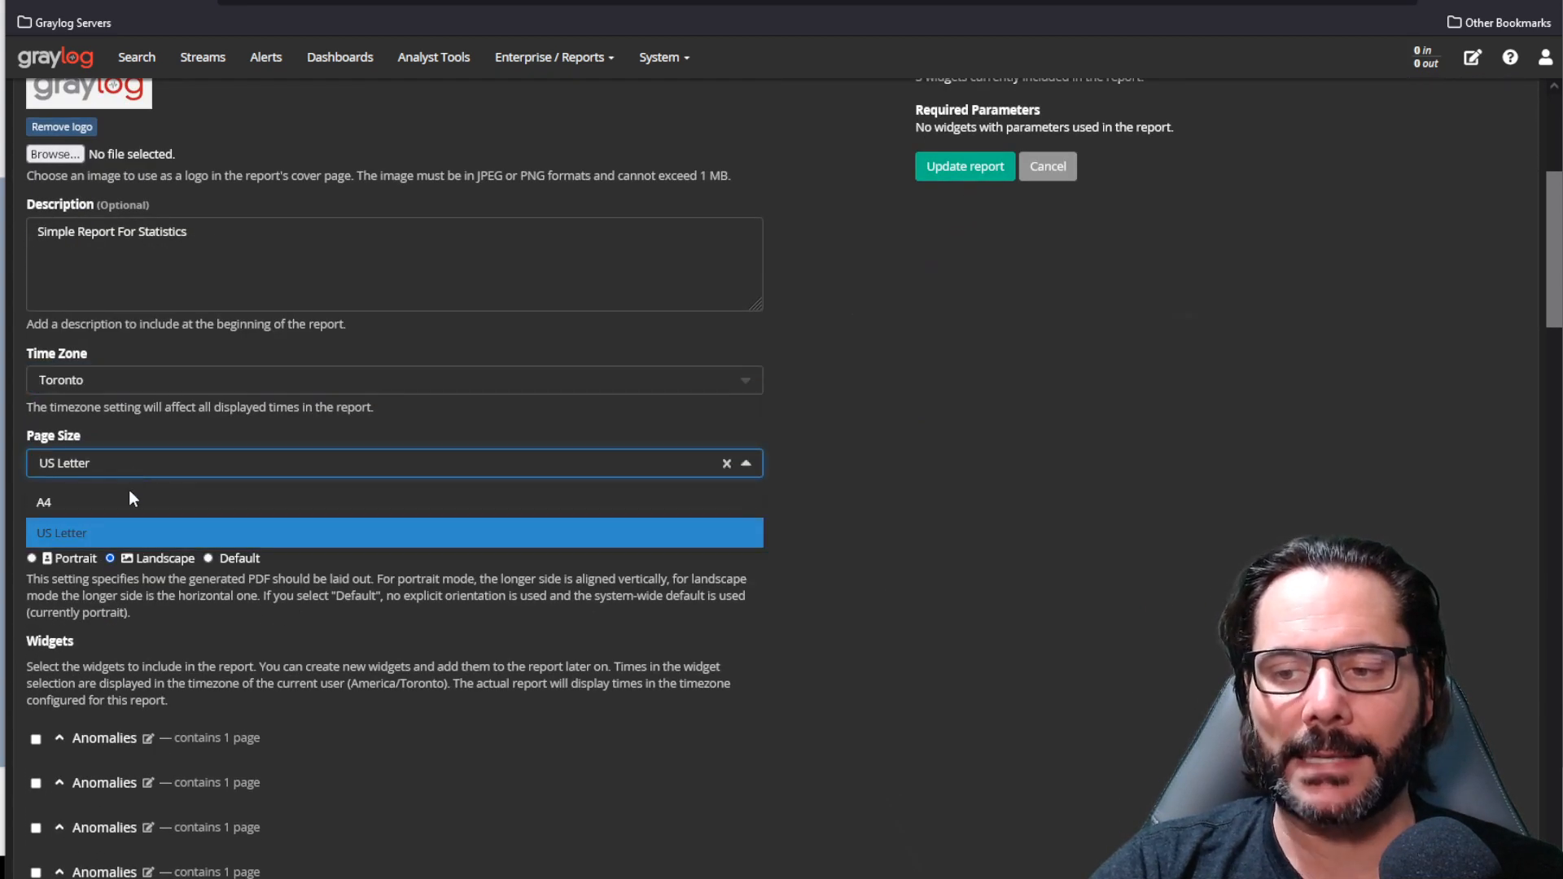
pyautogui.click(56, 533)
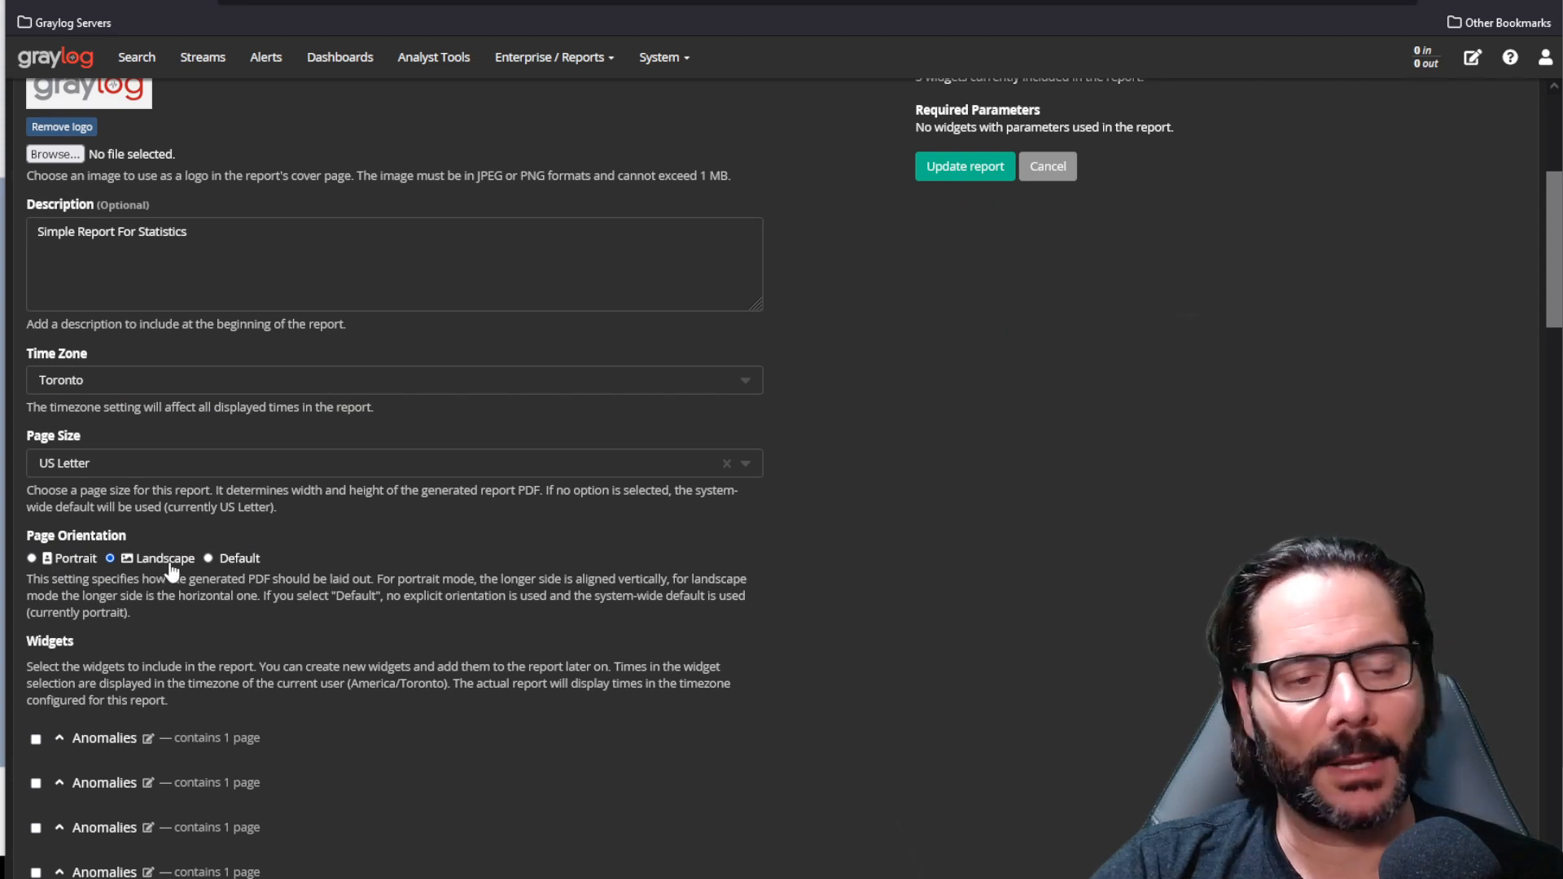
pyautogui.scroll(-2, 686, 650)
pyautogui.scroll(-3, 686, 649)
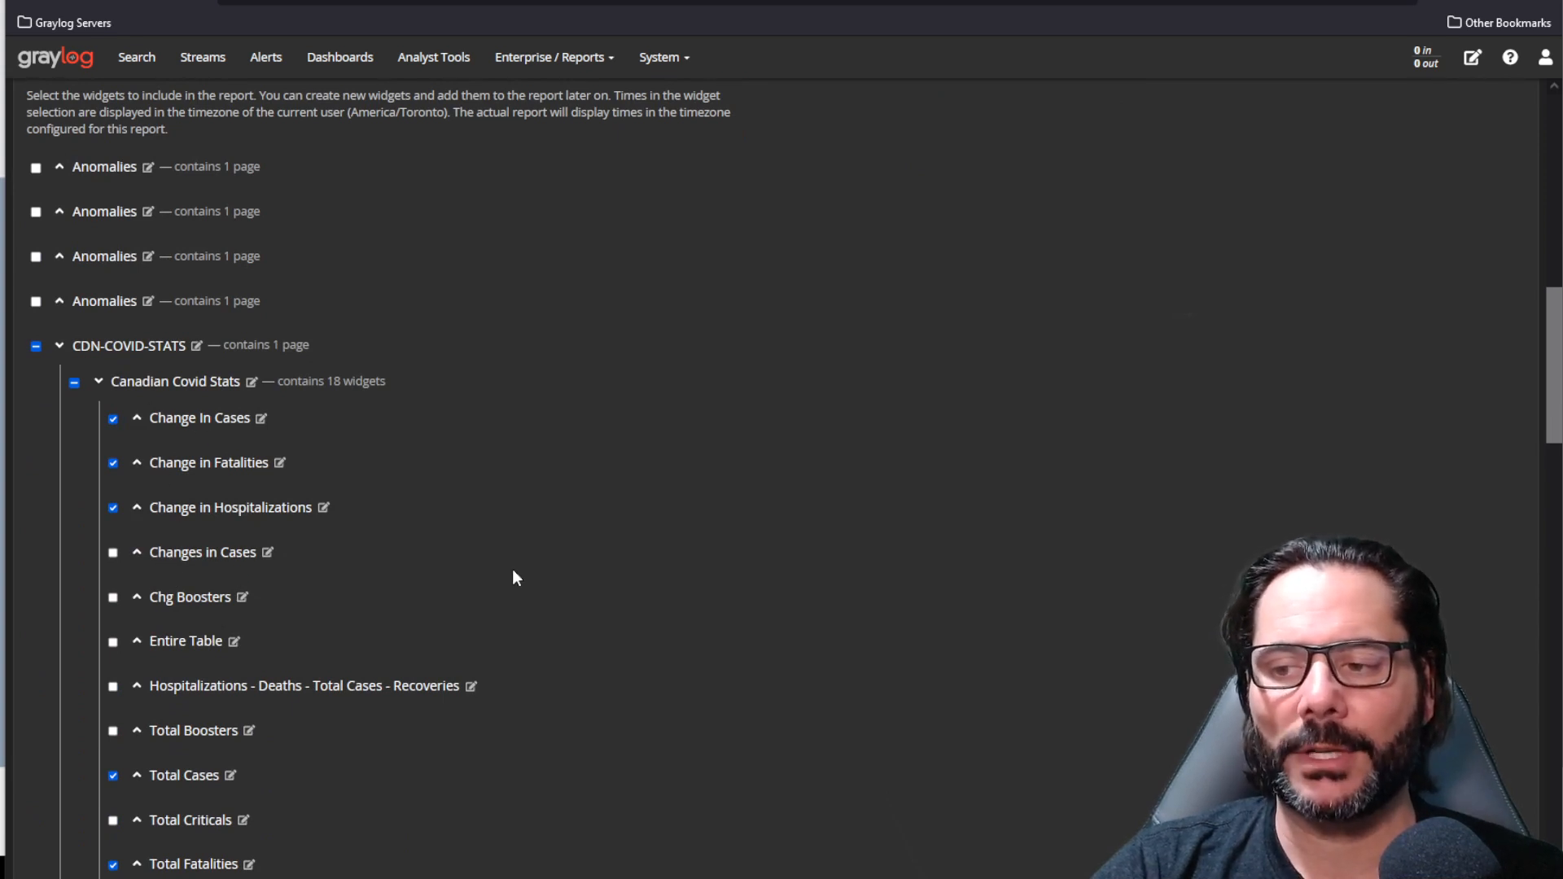
pyautogui.click(325, 508)
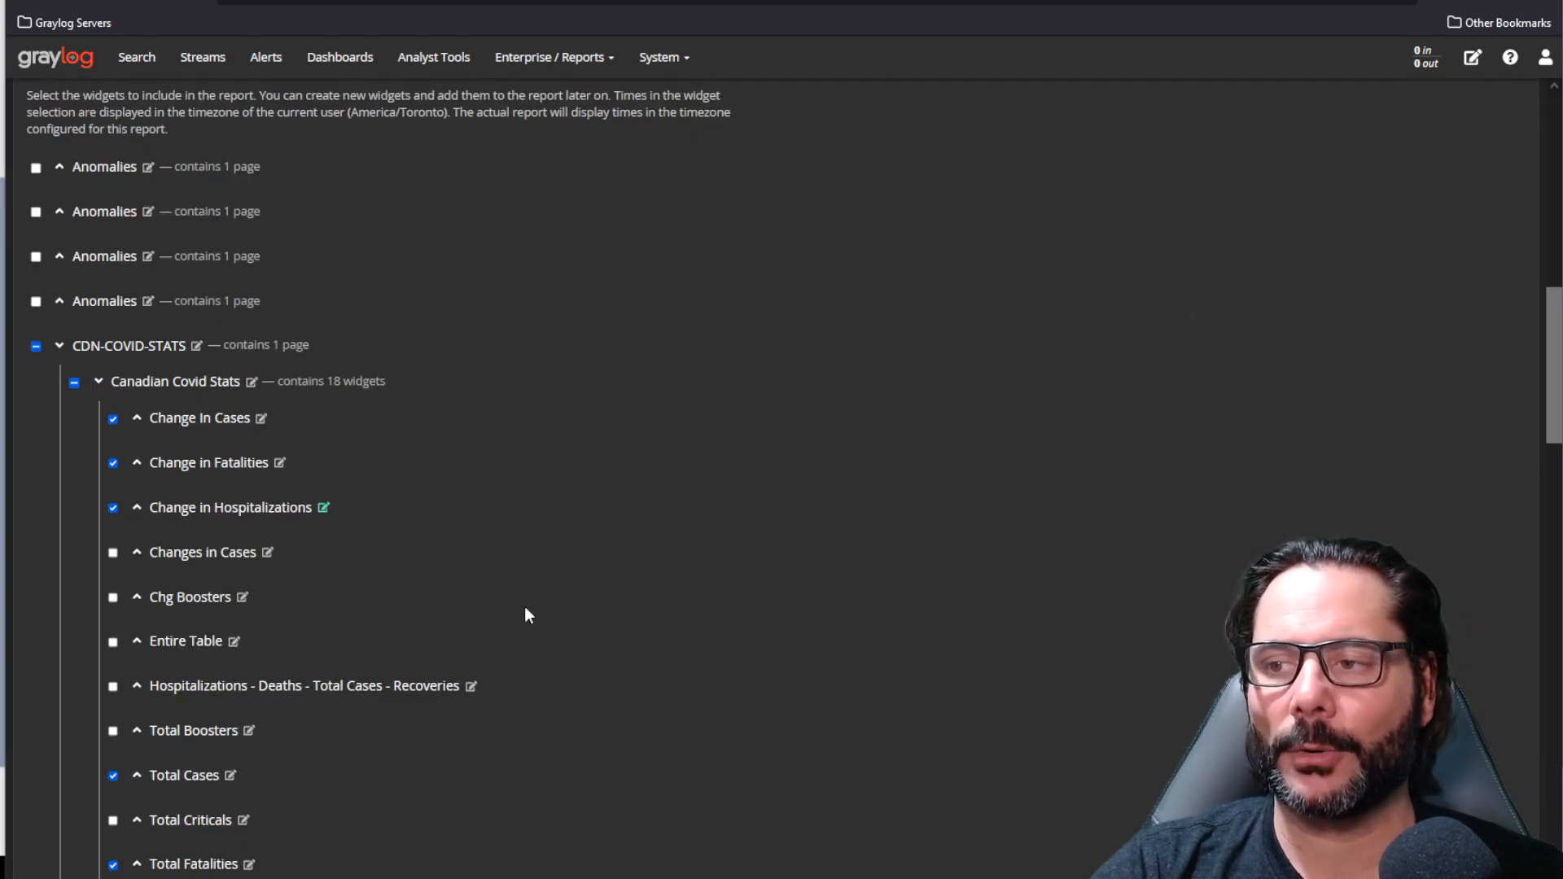
pyautogui.scroll(-5, 525, 614)
pyautogui.scroll(-6, 270, 815)
pyautogui.scroll(-6, 270, 814)
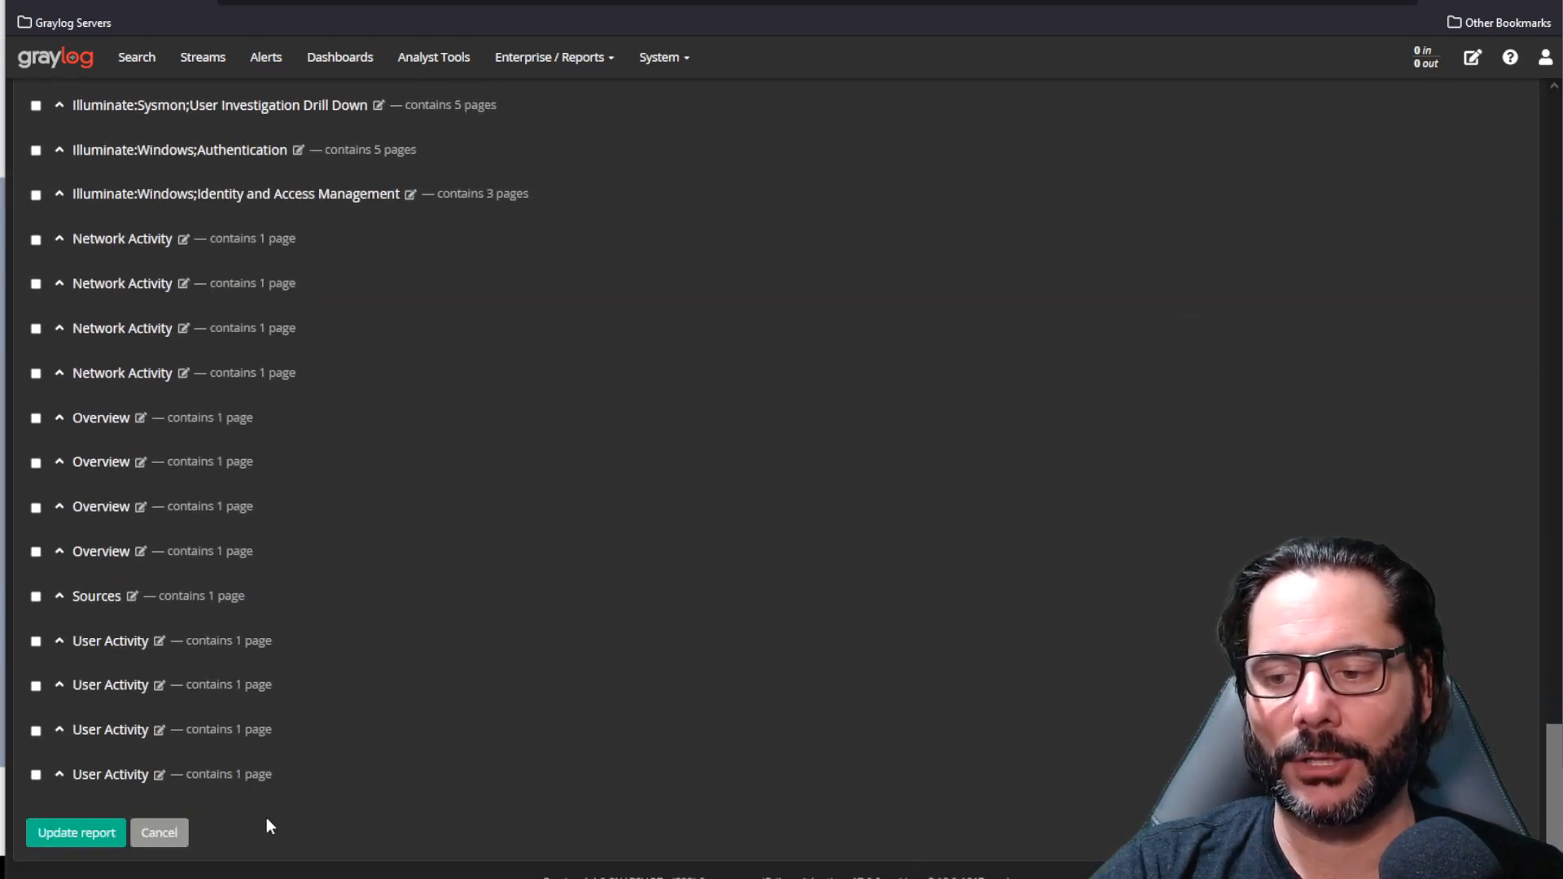
pyautogui.scroll(6, 267, 828)
pyautogui.scroll(10, 267, 828)
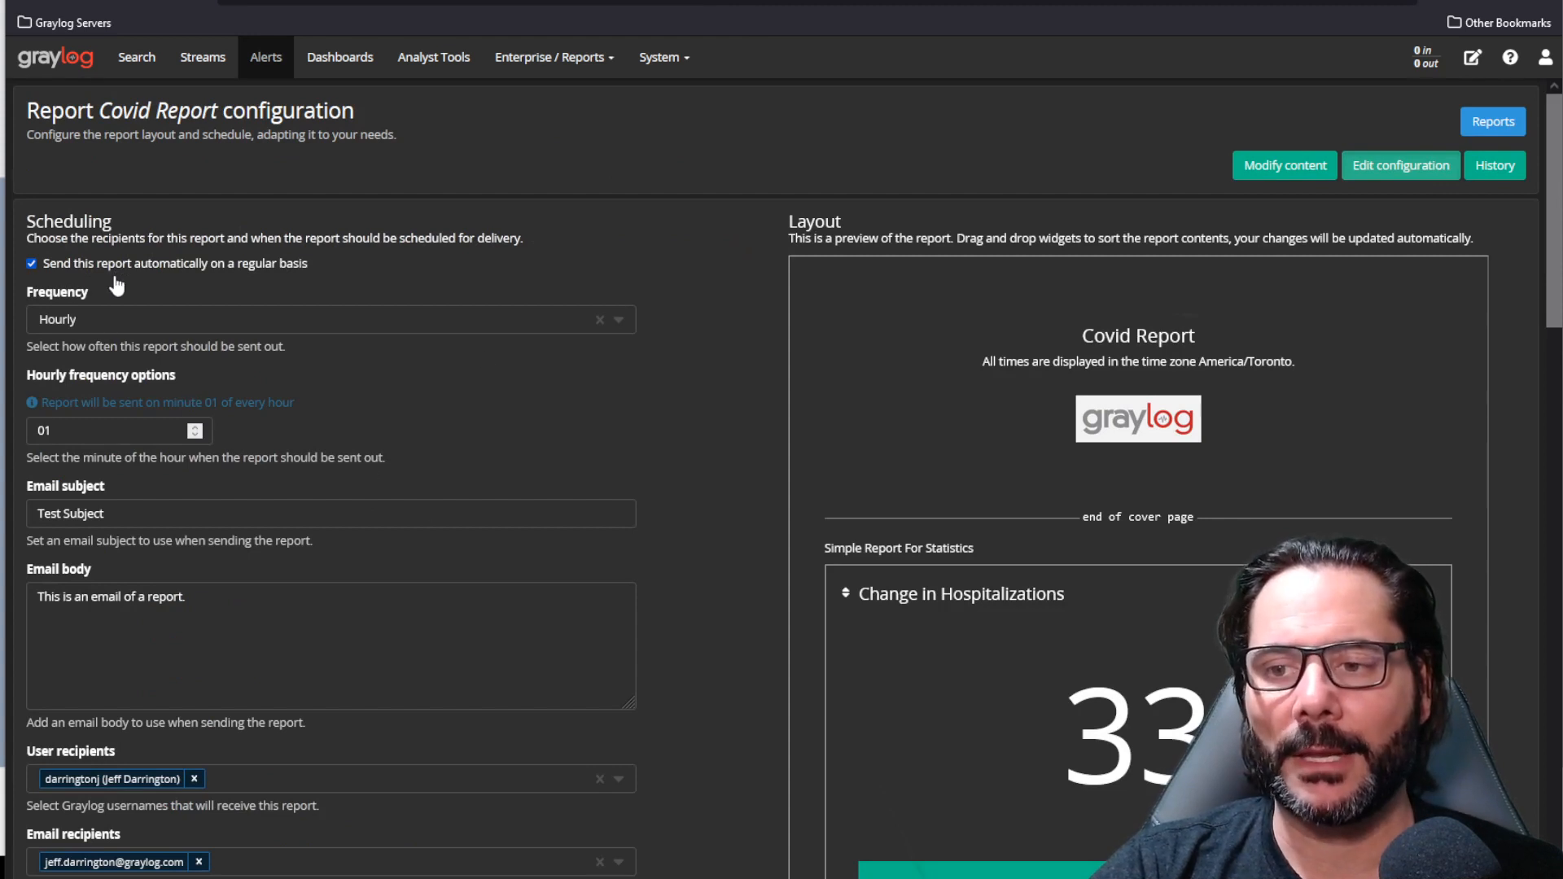
# Check the report frequency options and the minute field for hourly sending.
pyautogui.click(107, 316)
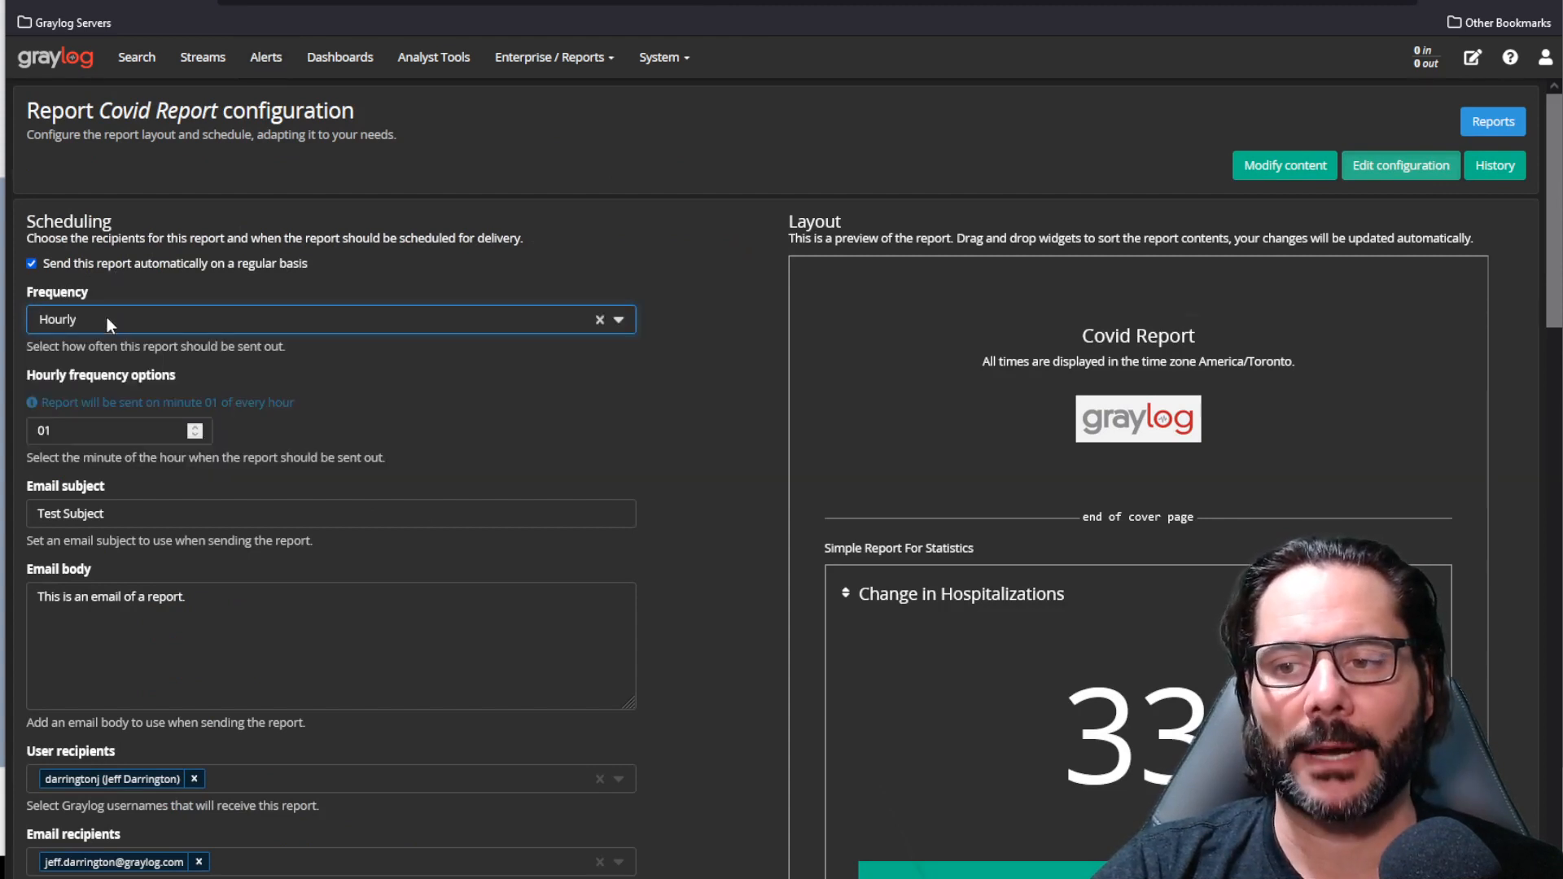
pyautogui.click(77, 435)
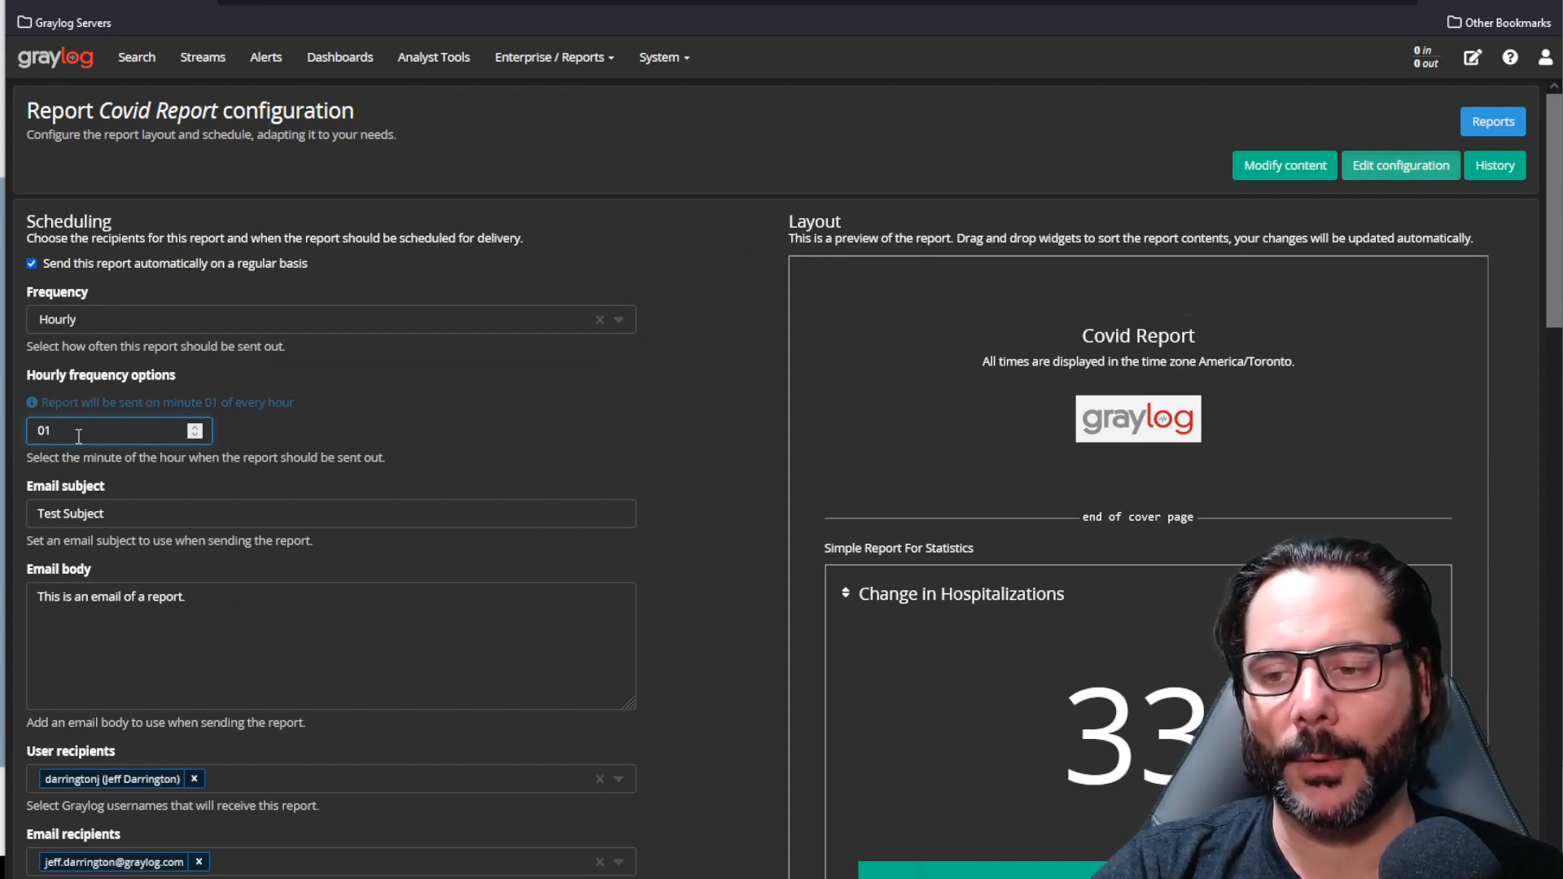
pyautogui.scroll(-3, 506, 561)
pyautogui.scroll(3, 505, 563)
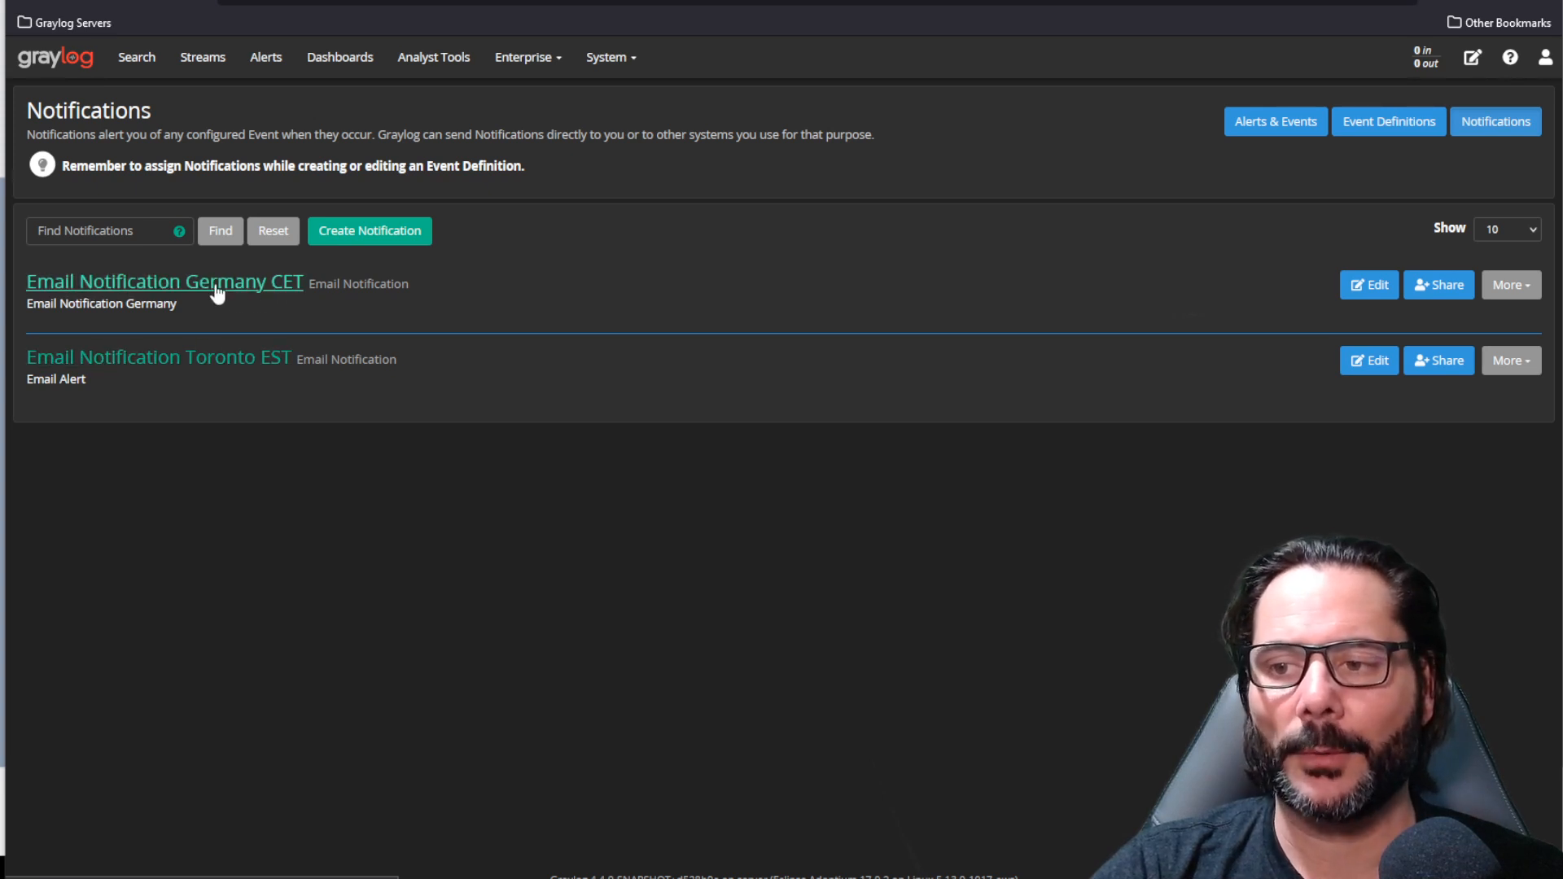
# Edit the Germany CET email notification and view its date/time time zone options.
pyautogui.click(1380, 284)
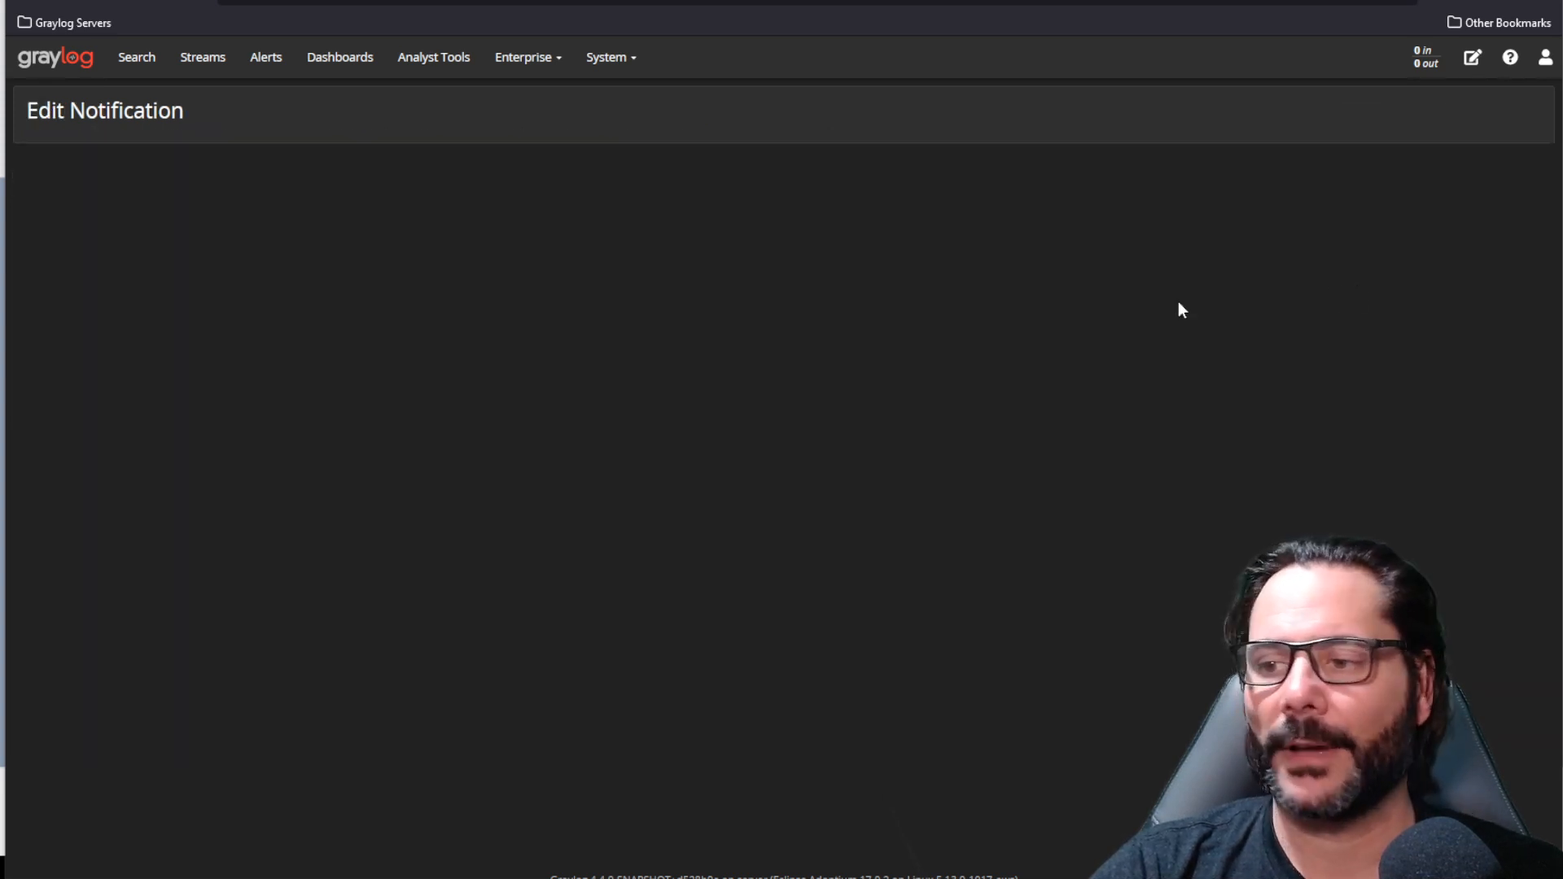
pyautogui.scroll(-2, 293, 470)
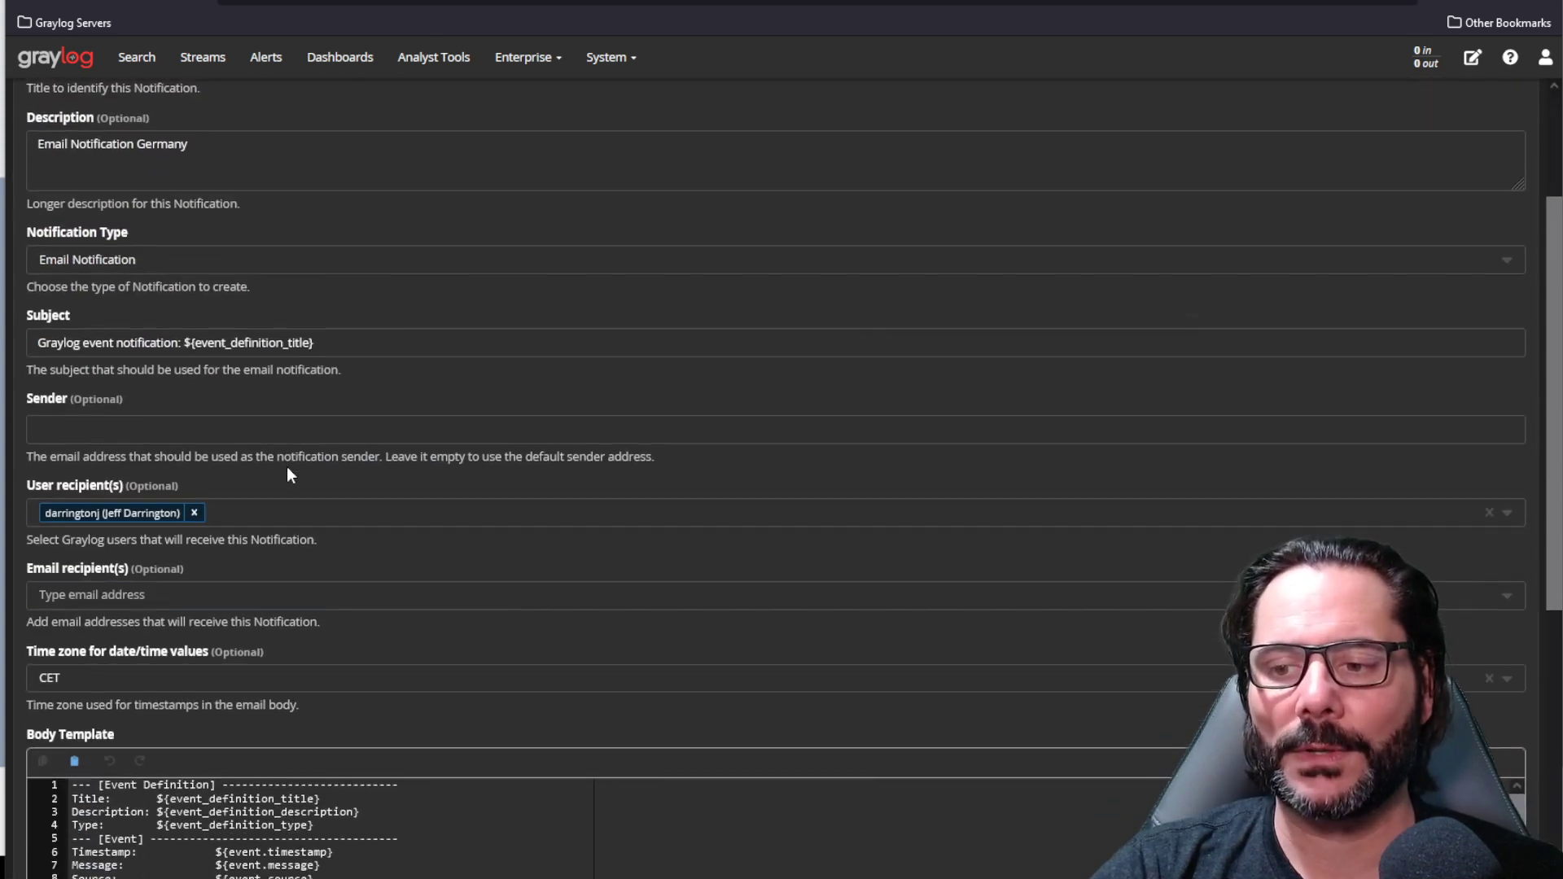
pyautogui.click(147, 681)
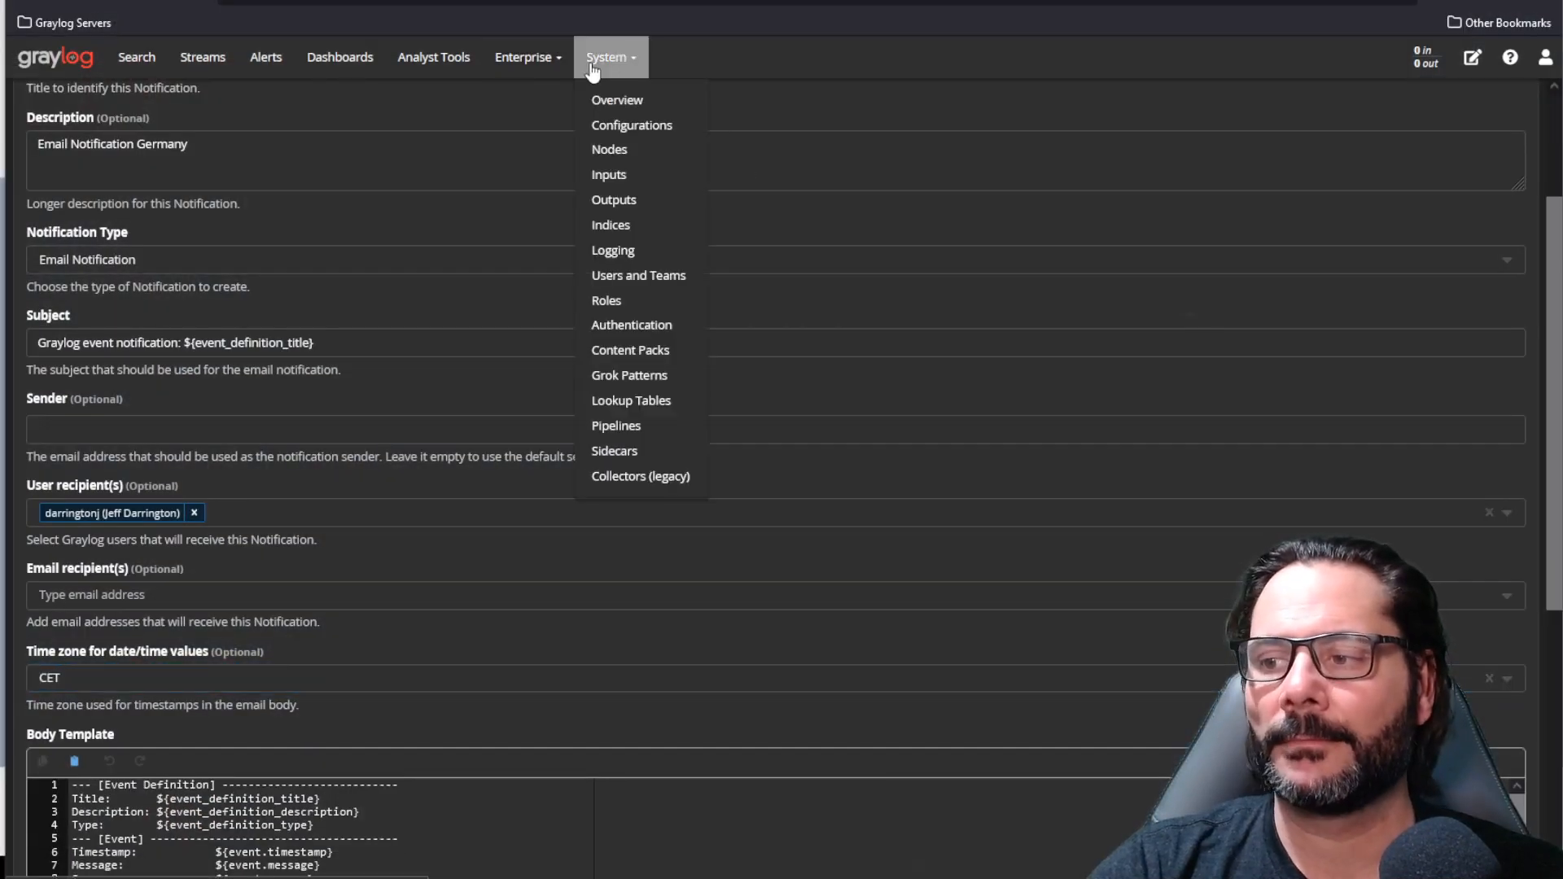
# Update the Geo-Location Processor under System Configurations, keeping MaxMind GeoIP as vendor.
pyautogui.click(634, 126)
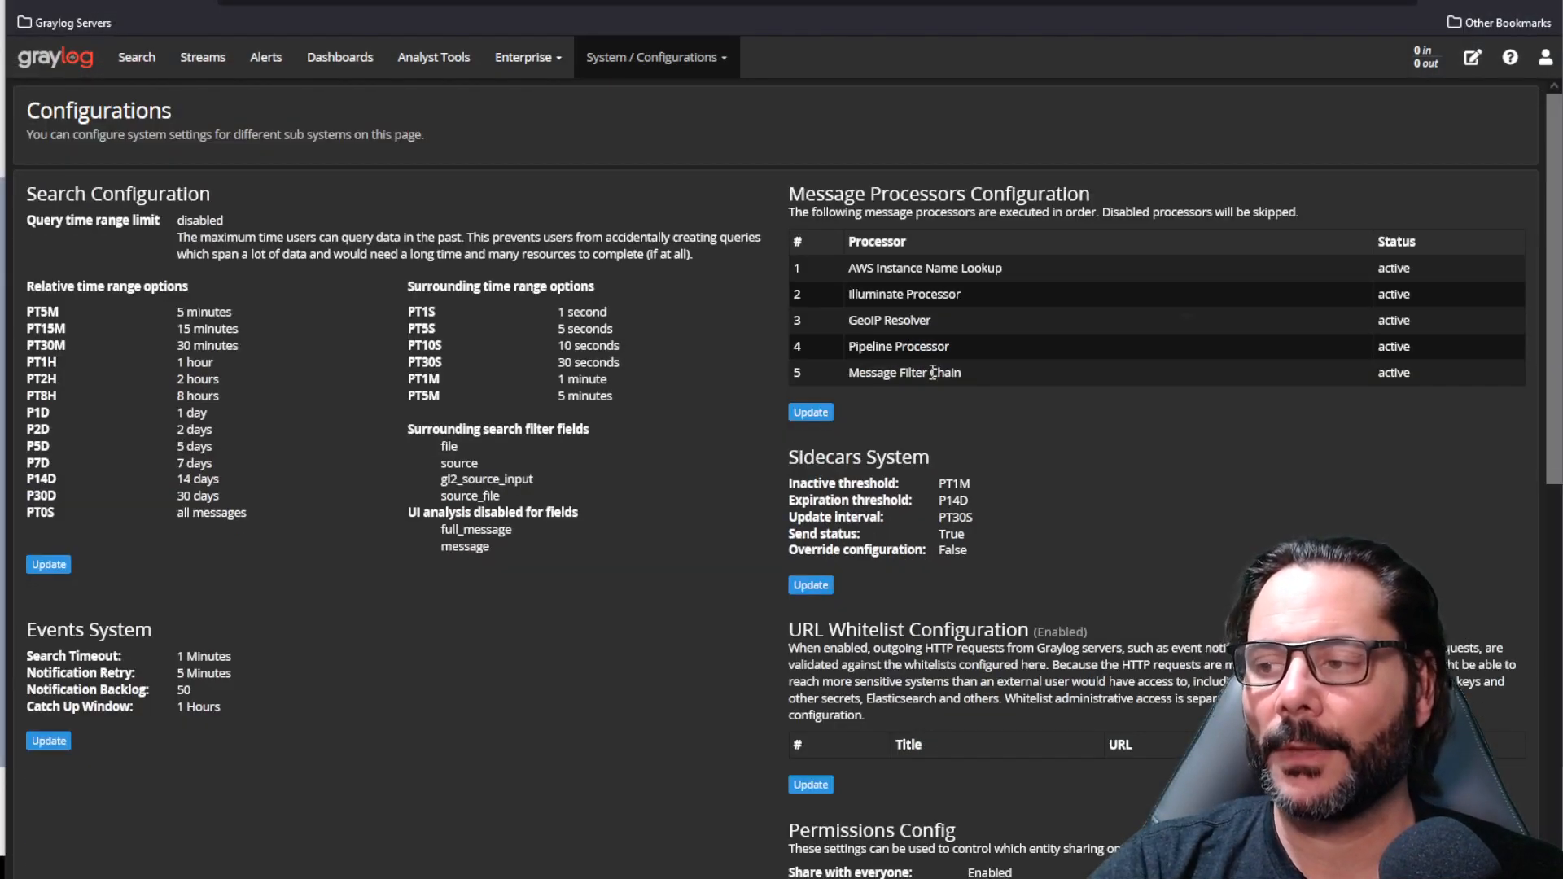
pyautogui.scroll(-10, 977, 376)
pyautogui.scroll(-1, 977, 381)
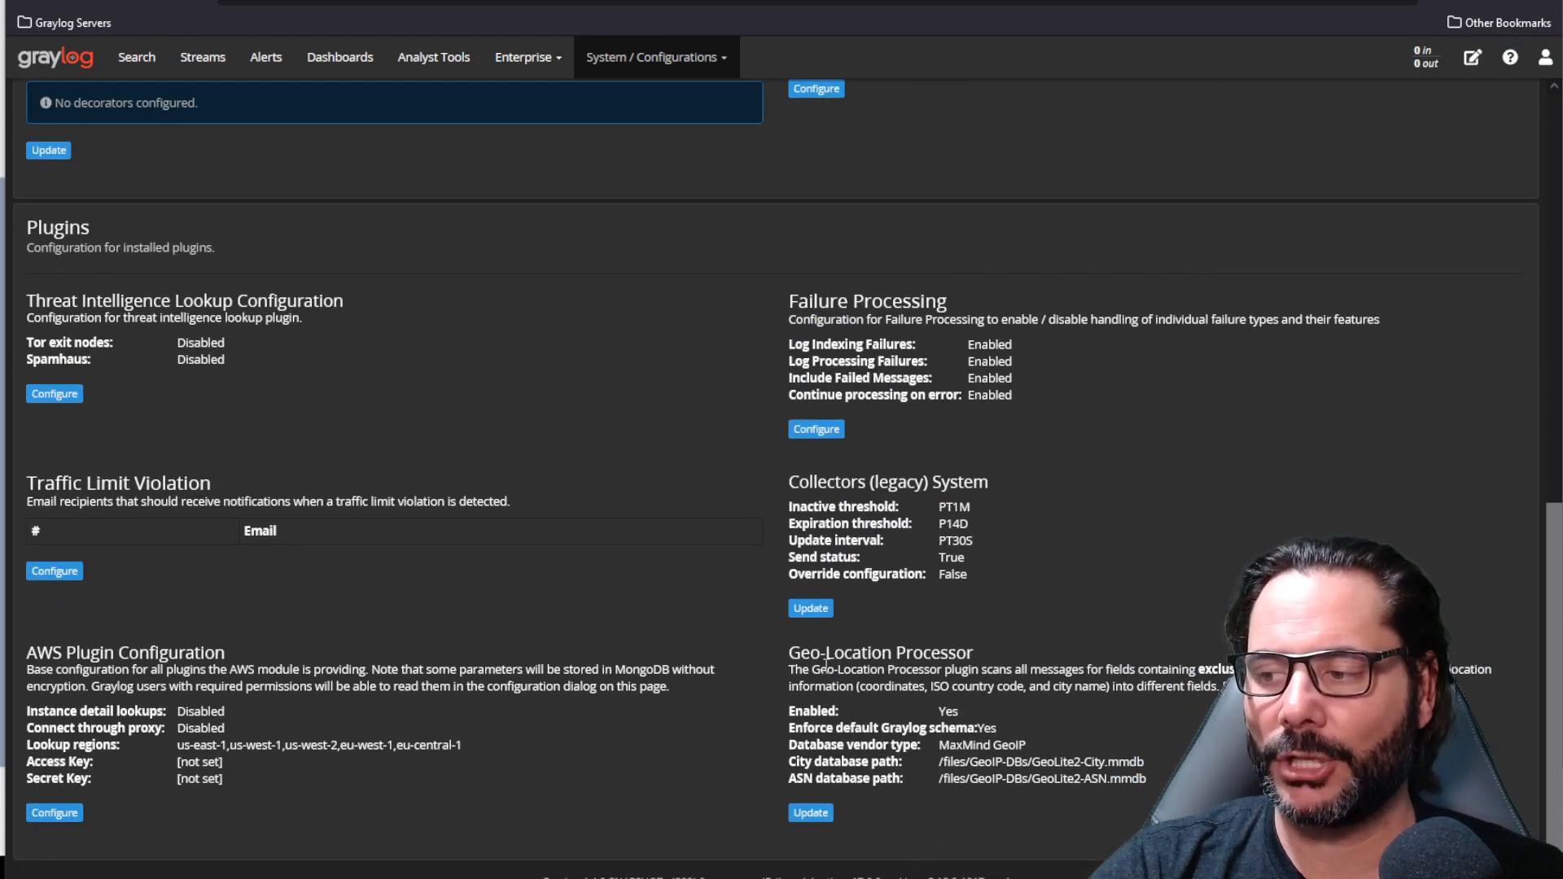
pyautogui.click(810, 811)
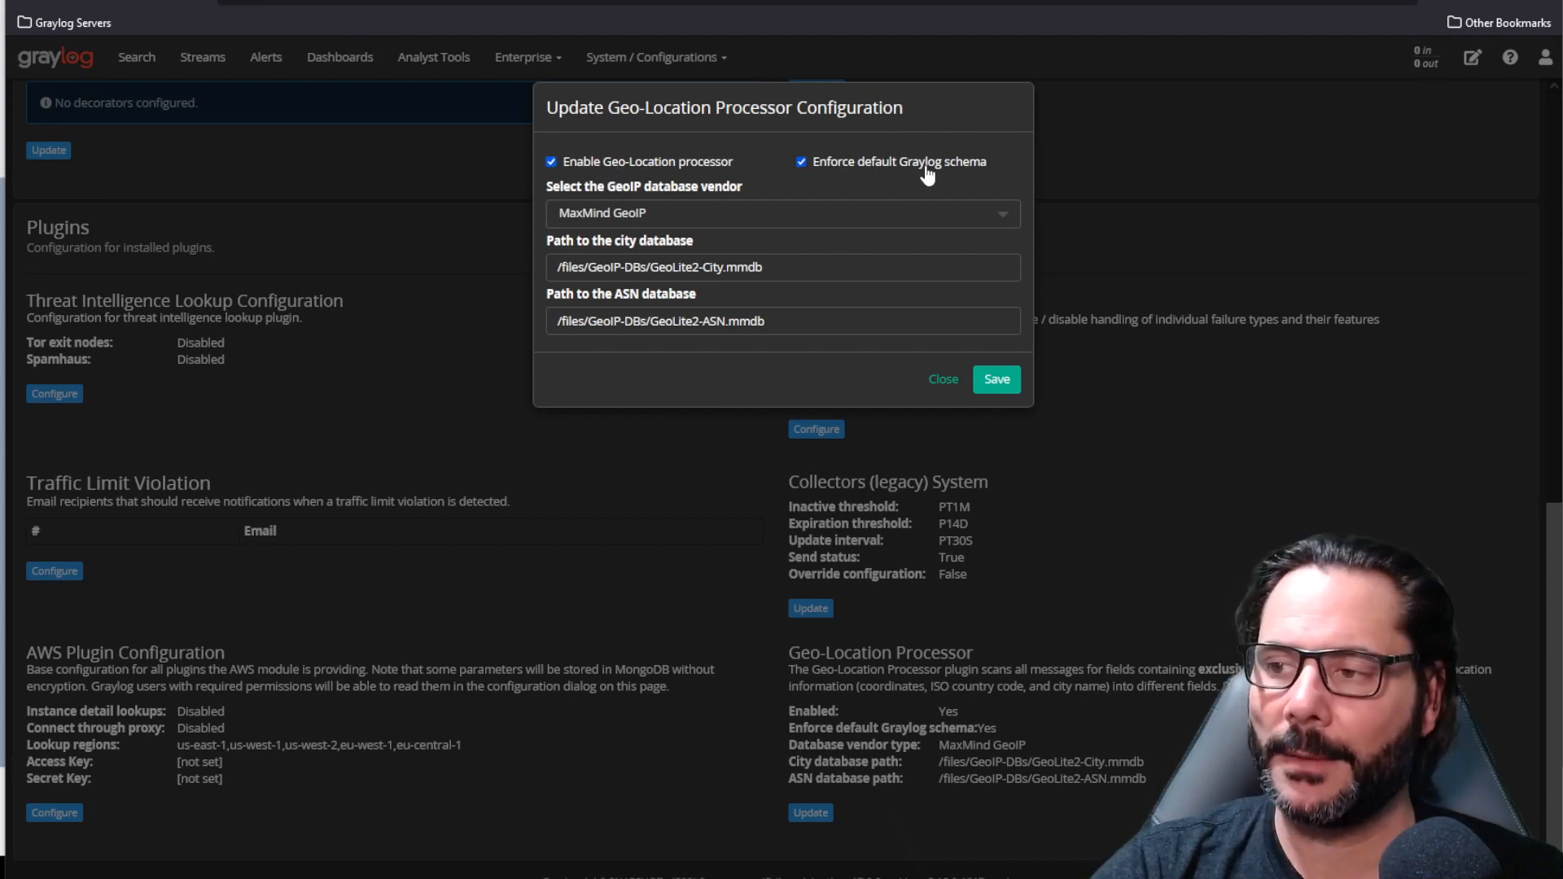
pyautogui.click(739, 213)
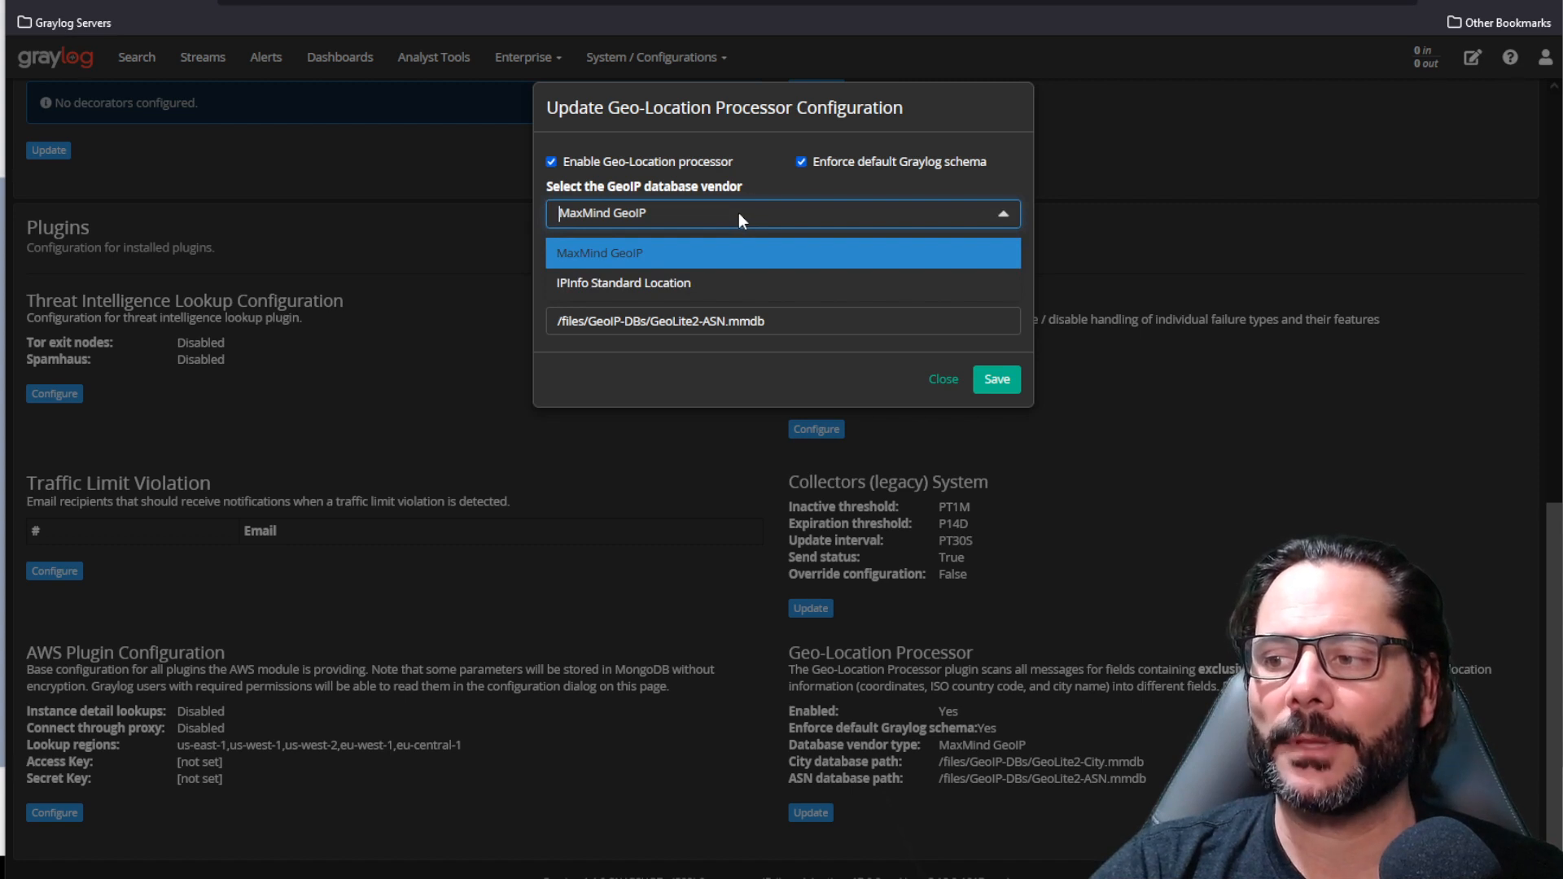
pyautogui.click(975, 105)
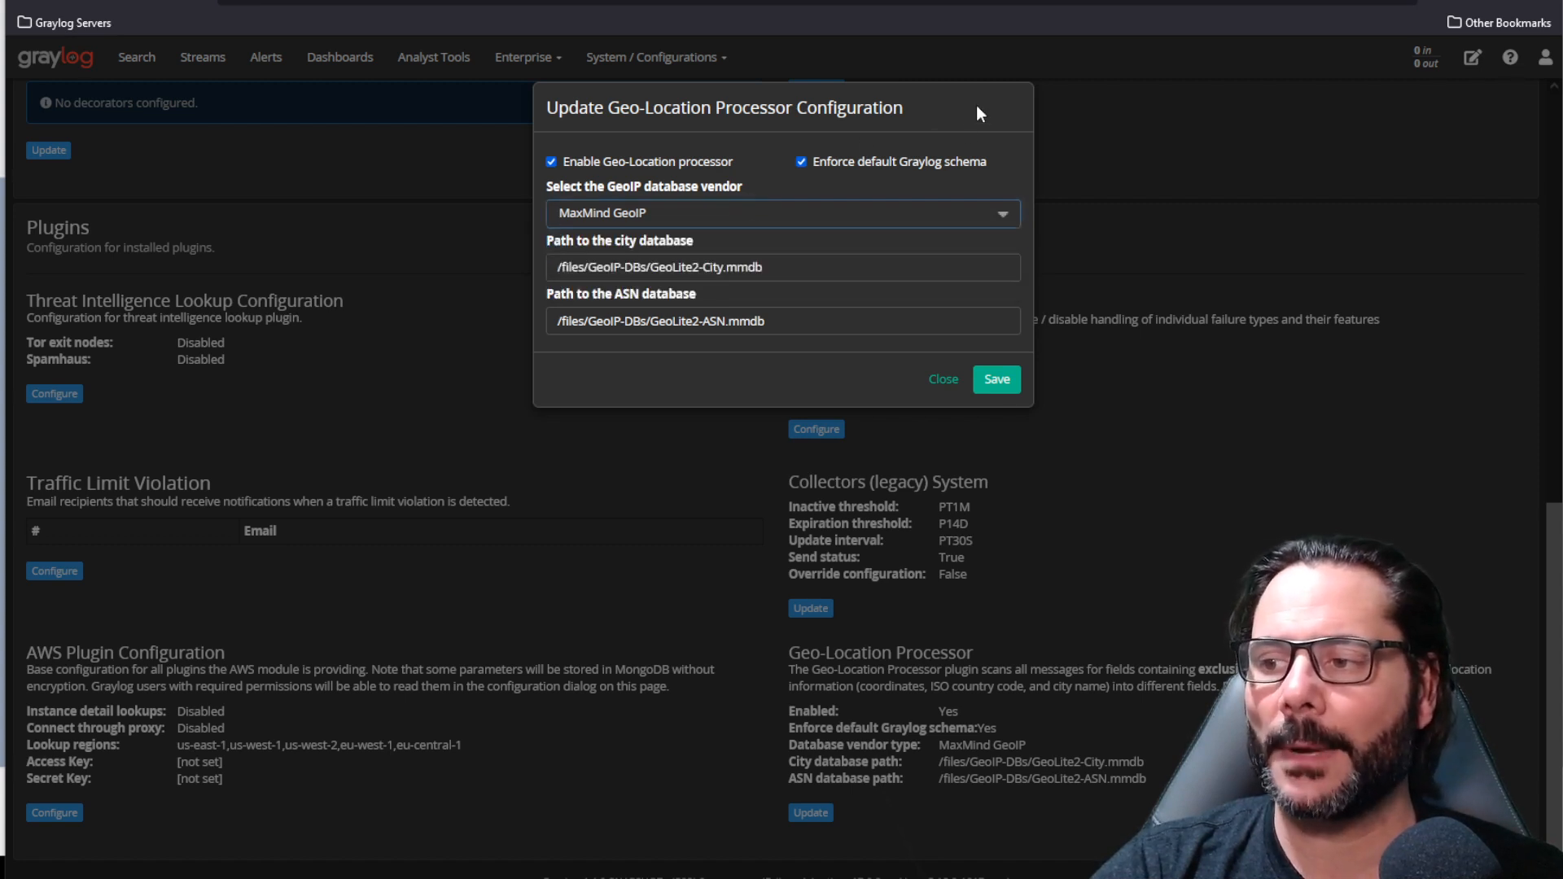